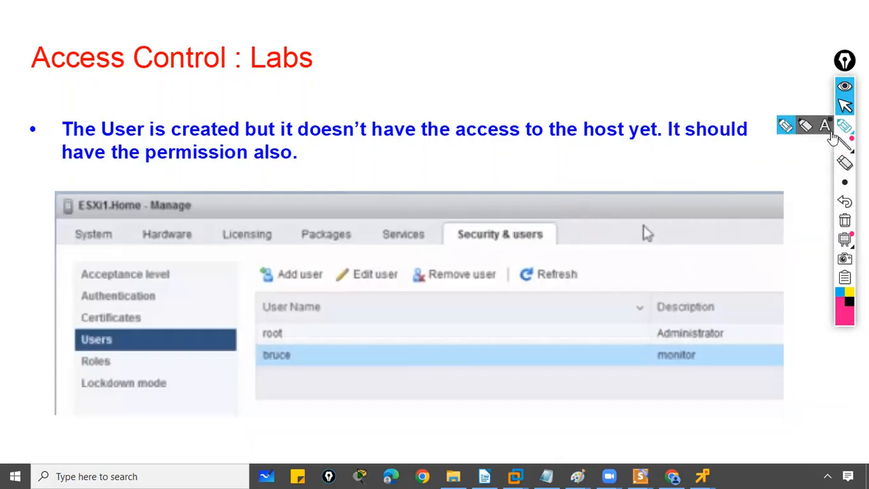
pyautogui.moveTo(270, 340)
pyautogui.mouseDown()
pyautogui.moveTo(278, 330)
pyautogui.moveTo(257, 334)
pyautogui.moveTo(285, 373)
pyautogui.moveTo(247, 343)
pyautogui.mouseUp()
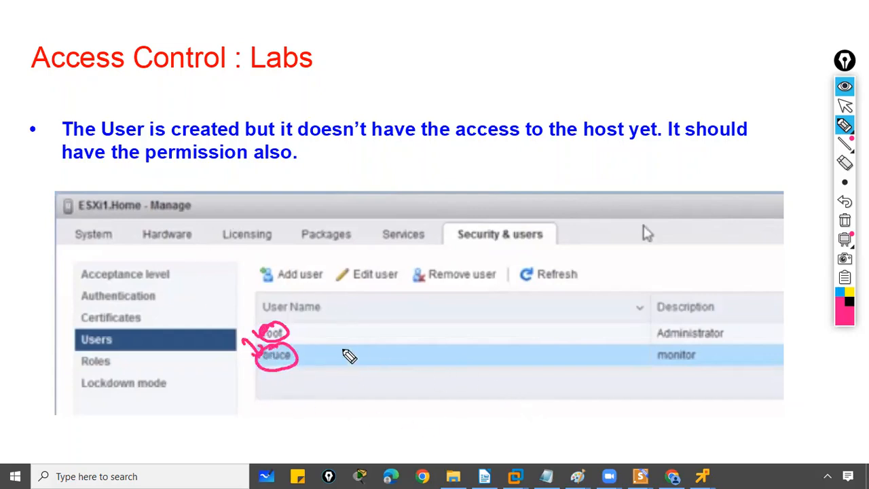
pyautogui.moveTo(251, 316); pyautogui.dragTo(273, 350)
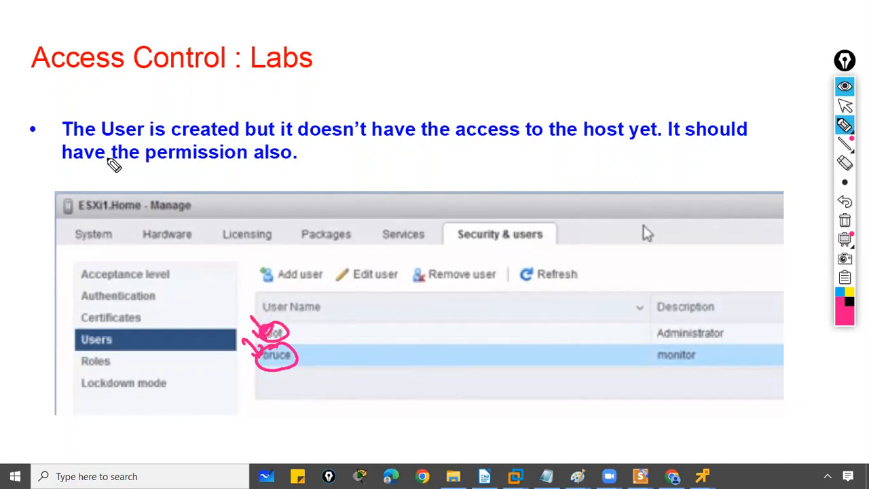
pyautogui.moveTo(285, 143); pyautogui.dragTo(530, 143)
pyautogui.moveTo(623, 114); pyautogui.dragTo(632, 106)
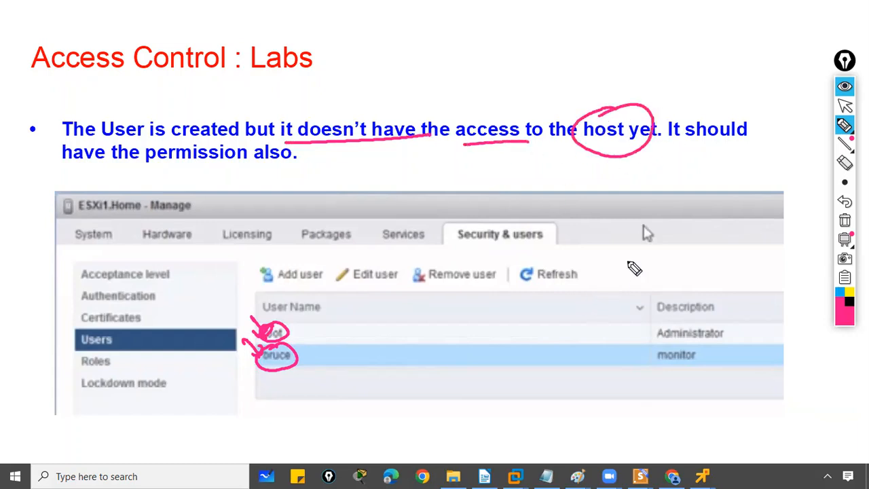
pyautogui.moveTo(663, 145); pyautogui.dragTo(730, 144)
pyautogui.moveTo(78, 174); pyautogui.dragTo(278, 176)
pyautogui.click(845, 222)
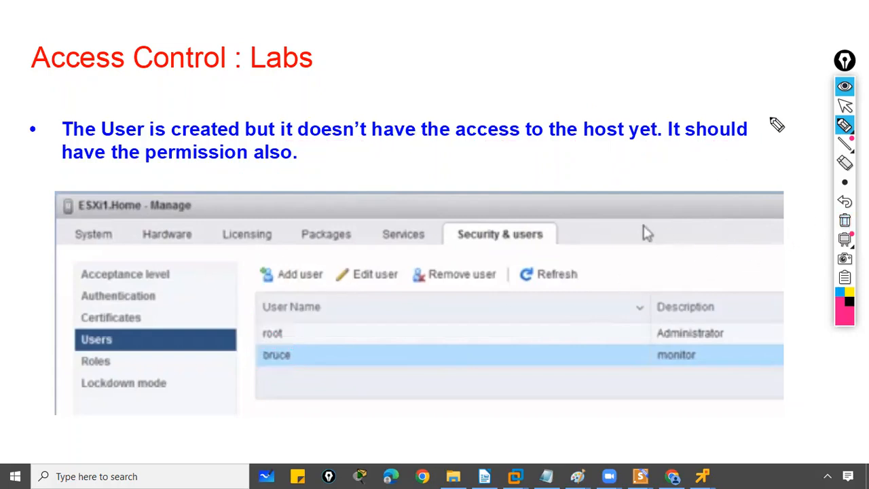
pyautogui.click(844, 105)
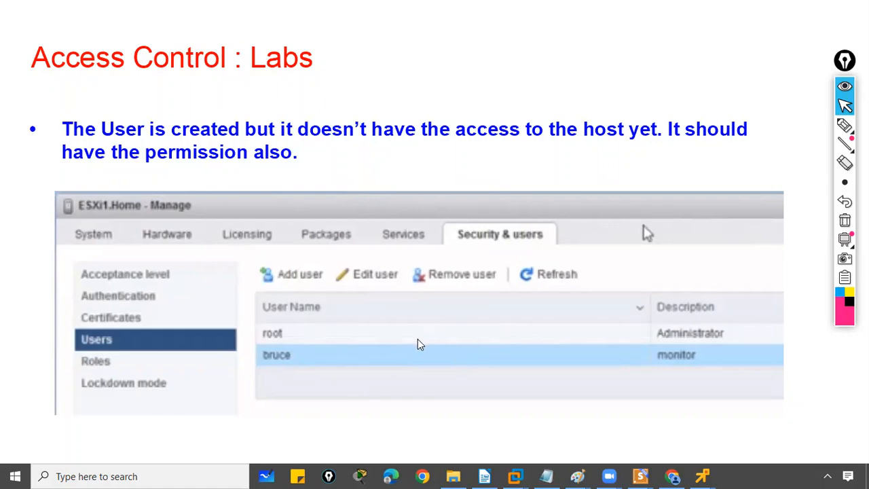
pyautogui.click(365, 340)
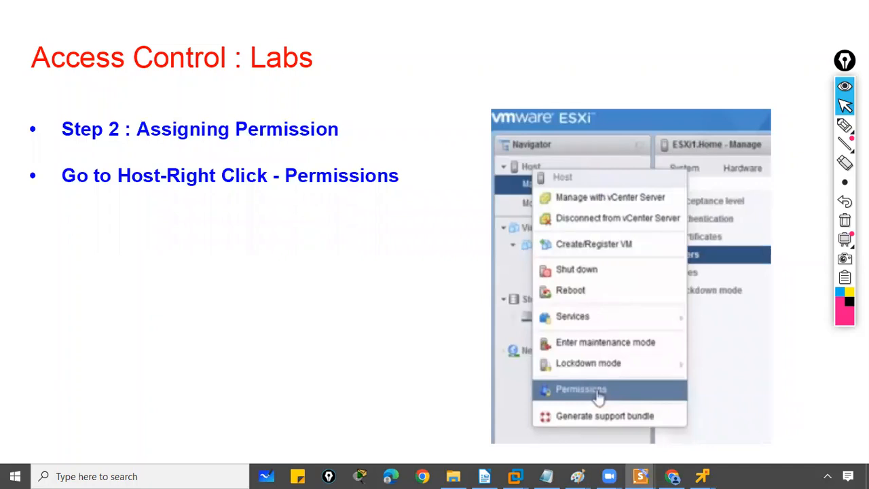
pyautogui.click(845, 124)
pyautogui.moveTo(103, 127)
pyautogui.mouseDown()
pyautogui.moveTo(117, 128)
pyautogui.moveTo(70, 97)
pyautogui.mouseUp()
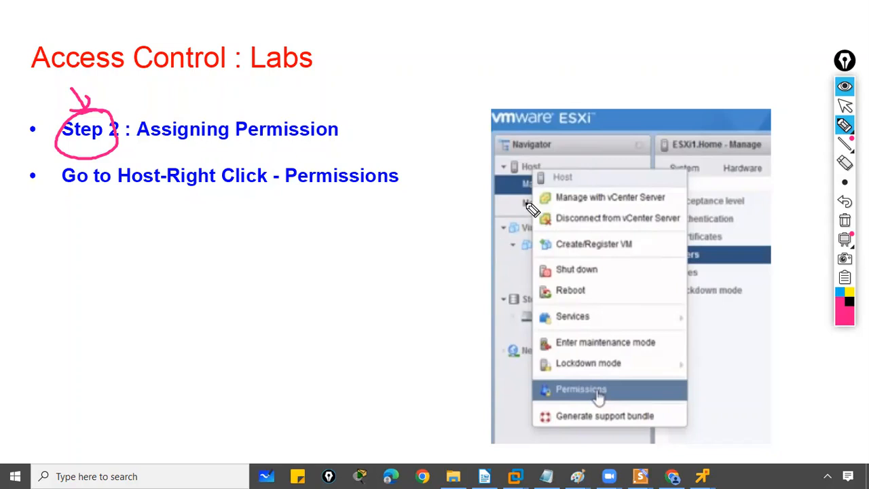
pyautogui.moveTo(529, 161)
pyautogui.mouseDown()
pyautogui.moveTo(517, 174)
pyautogui.moveTo(547, 166)
pyautogui.moveTo(517, 159)
pyautogui.moveTo(522, 147)
pyautogui.mouseUp()
pyautogui.moveTo(516, 144); pyautogui.dragTo(525, 139)
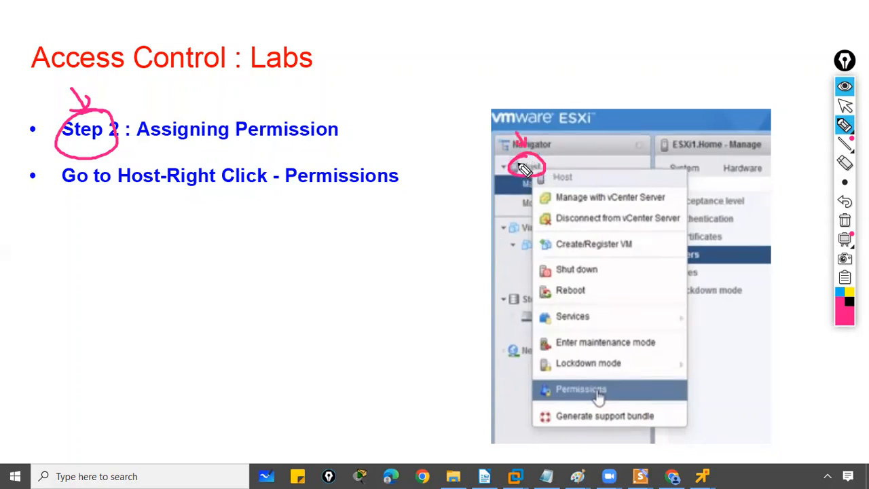
pyautogui.moveTo(496, 164); pyautogui.dragTo(514, 161)
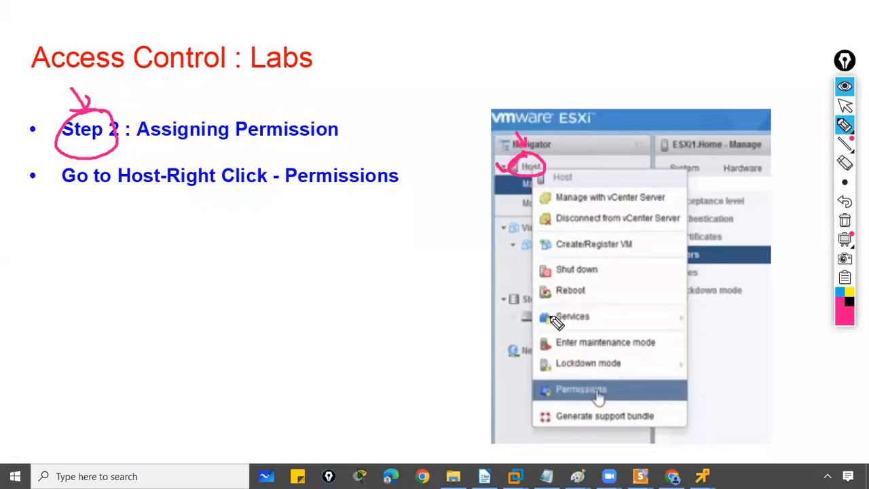
pyautogui.moveTo(535, 388); pyautogui.dragTo(551, 384)
pyautogui.click(845, 219)
pyautogui.moveTo(124, 195); pyautogui.dragTo(245, 184)
pyautogui.moveTo(295, 193); pyautogui.dragTo(382, 193)
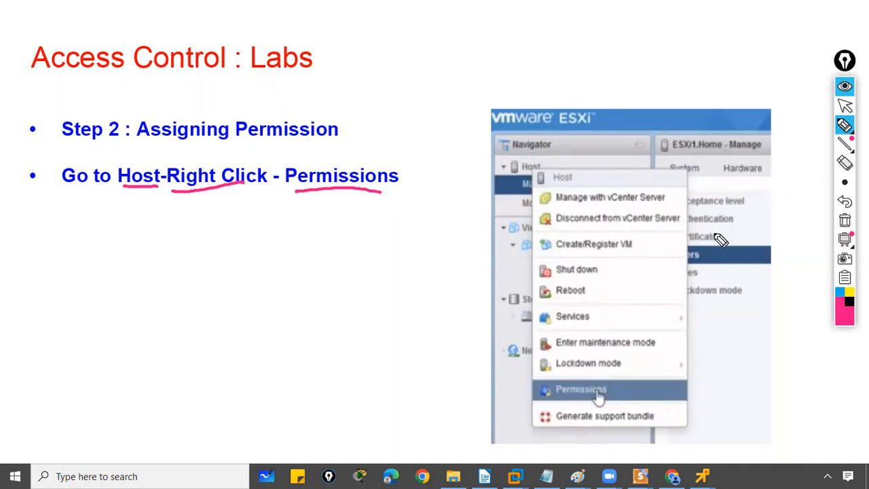
pyautogui.click(846, 221)
pyautogui.click(845, 105)
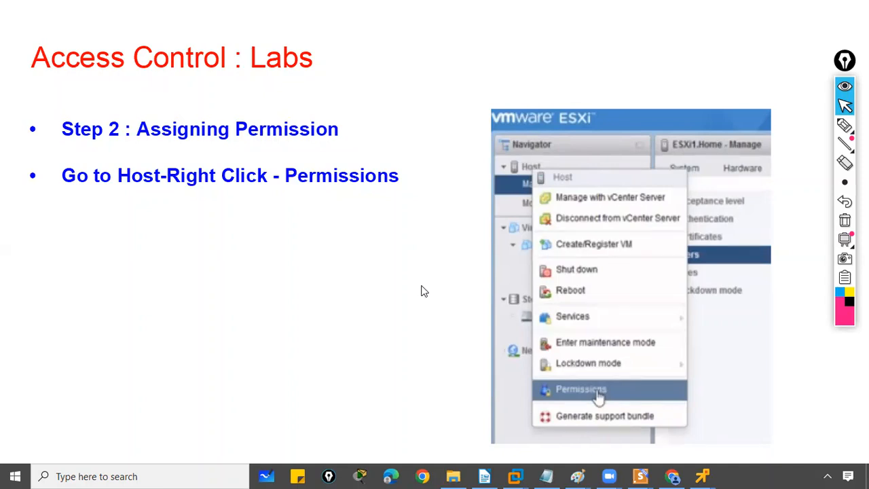
# - Switch to the Chrome window with the VMware ESXi login page and log in as root with the account password
pyautogui.press('super')
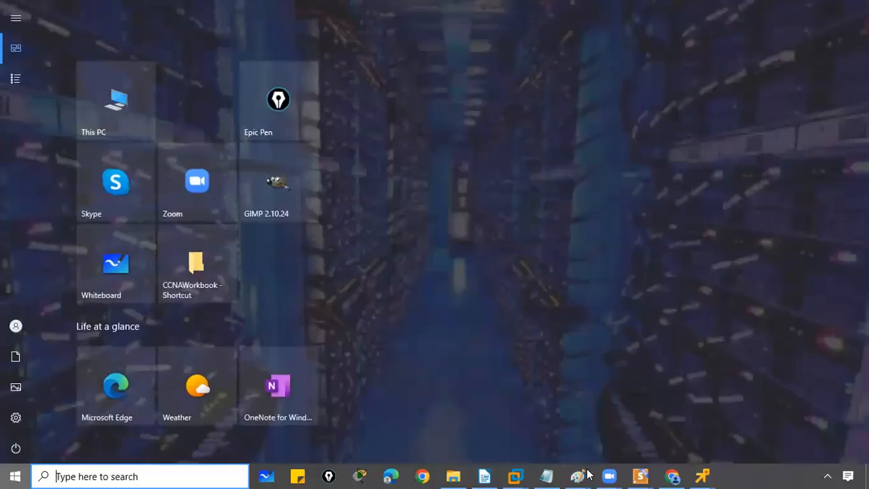
pyautogui.click(675, 475)
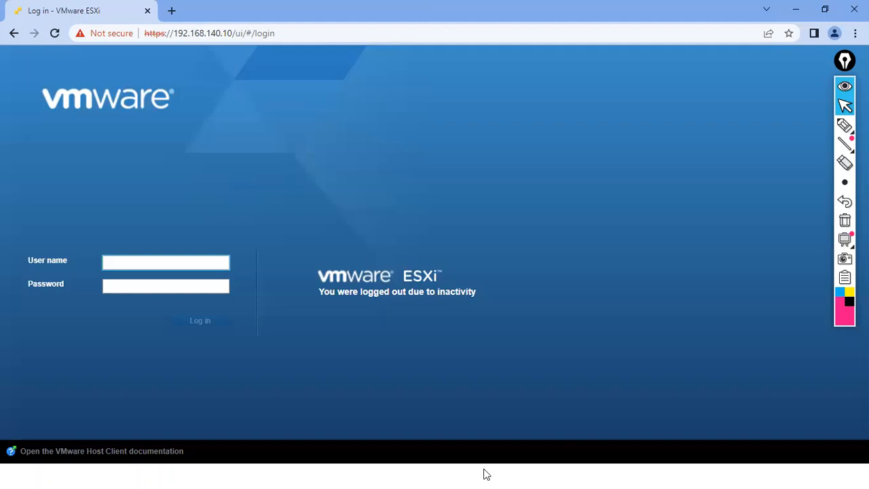
pyautogui.click(163, 263)
pyautogui.click(165, 291)
pyautogui.click(153, 286)
pyautogui.write('••••••••')
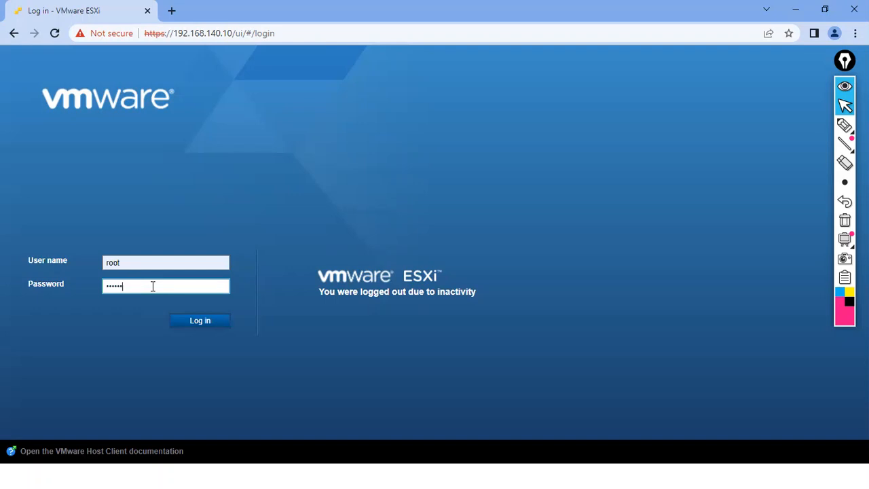
pyautogui.press('Return')
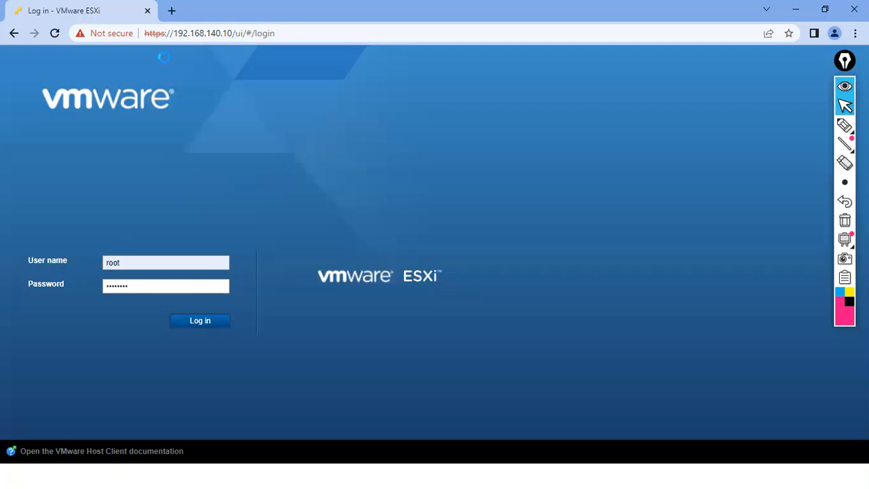
# - Load the host client at 192.168.140.10 in a new browser tab and close the old login tab
pyautogui.click(173, 13)
pyautogui.write('19')
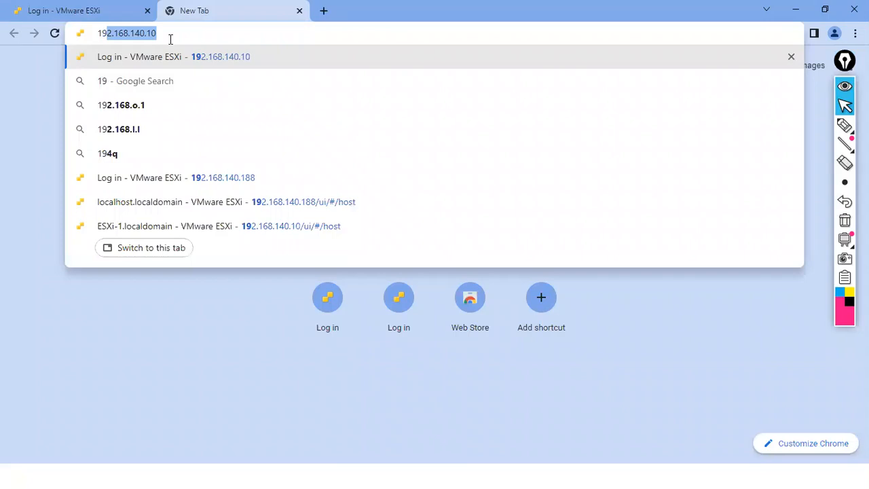
pyautogui.press('Return')
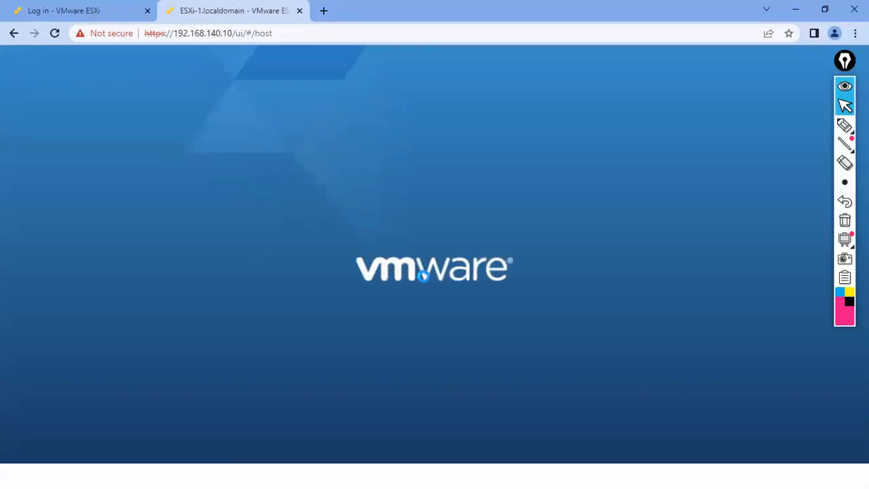
pyautogui.click(148, 11)
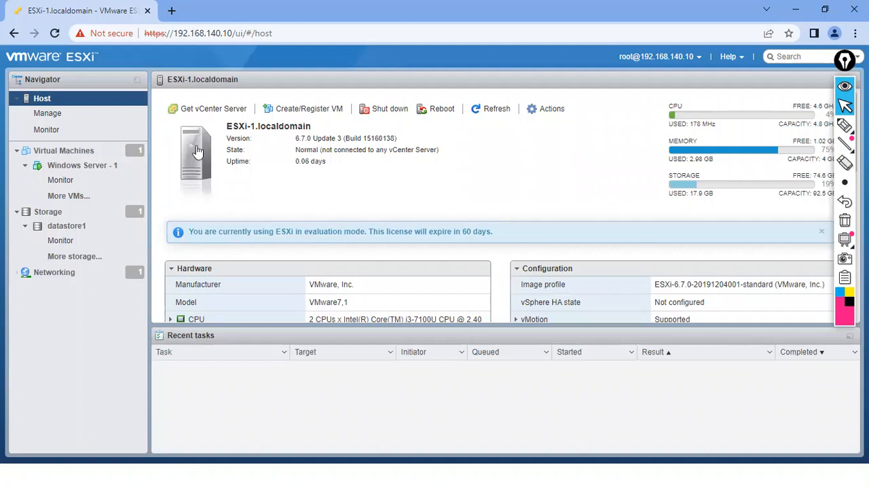
# - Show the user accounts in the host's Security & users management settings and select the root account
pyautogui.click(51, 119)
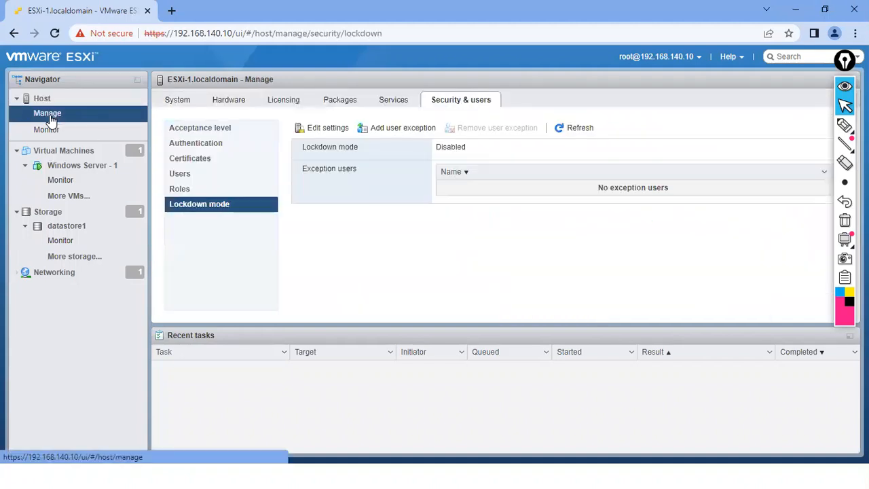
pyautogui.click(468, 107)
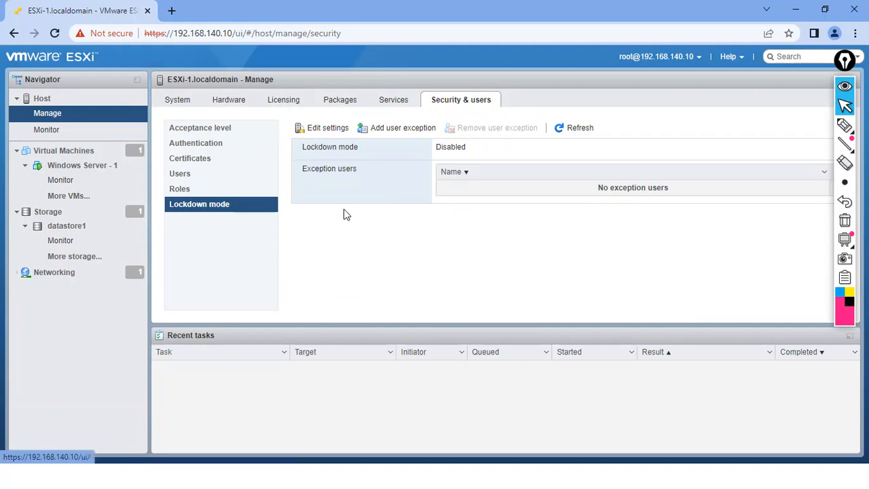
pyautogui.click(185, 189)
pyautogui.click(189, 177)
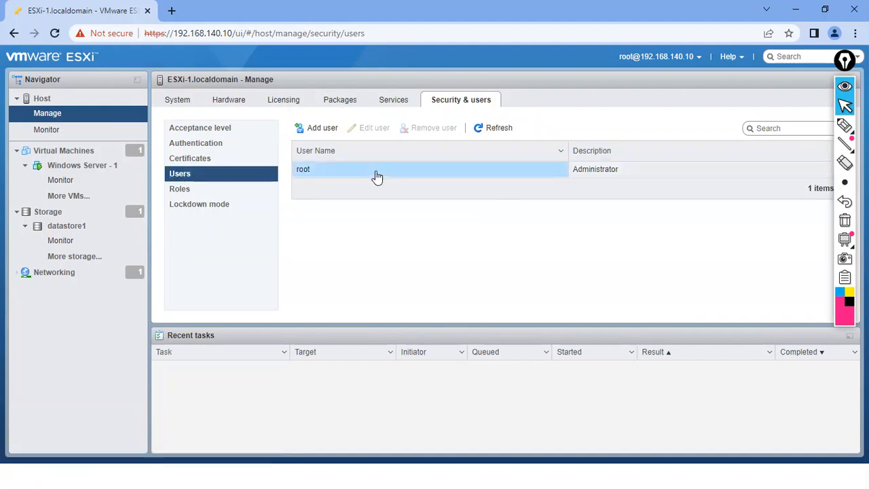
pyautogui.click(319, 170)
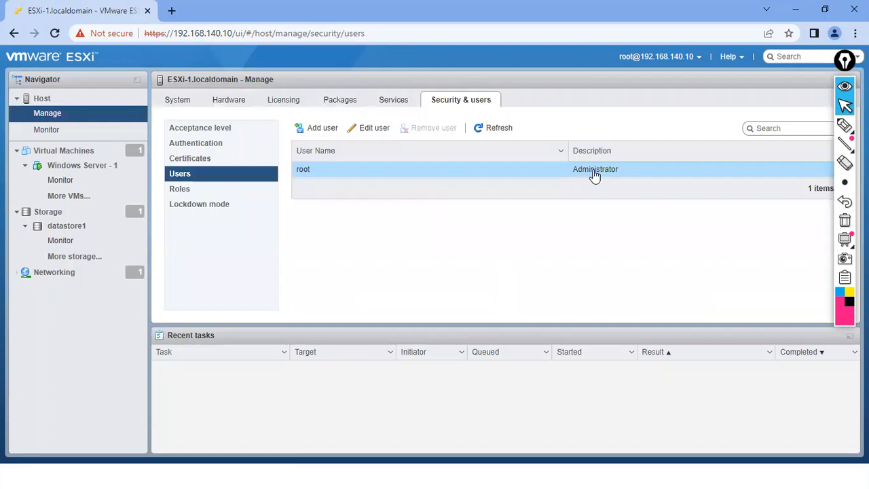
# - Begin adding a host user, entering the user name and the description "Read-Only User"
pyautogui.click(319, 130)
pyautogui.click(456, 212)
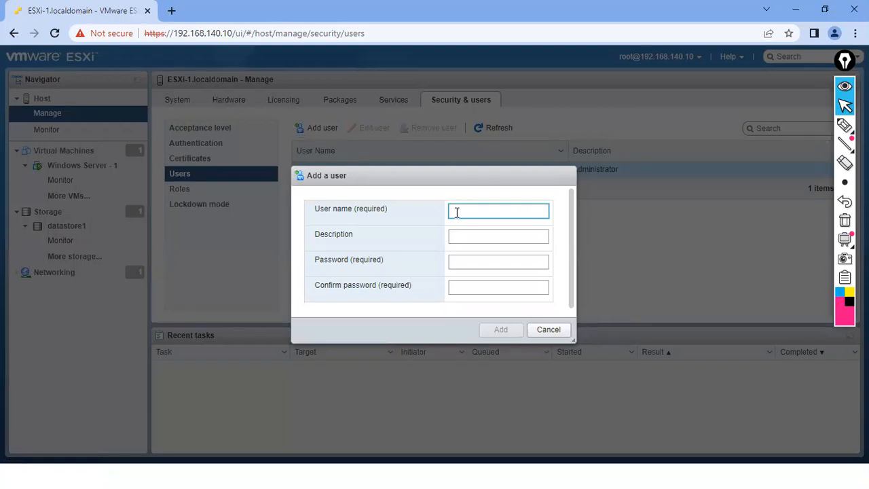
pyautogui.write('Bruce')
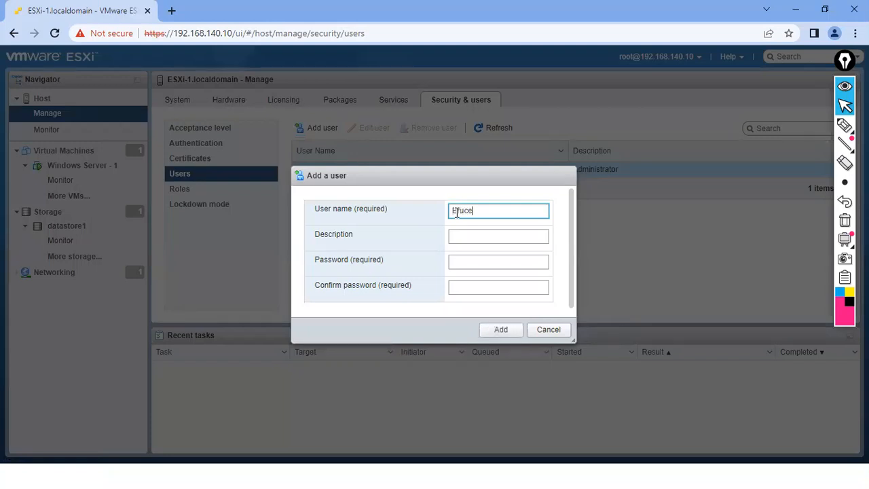
pyautogui.click(461, 235)
pyautogui.write('Read-Only User')
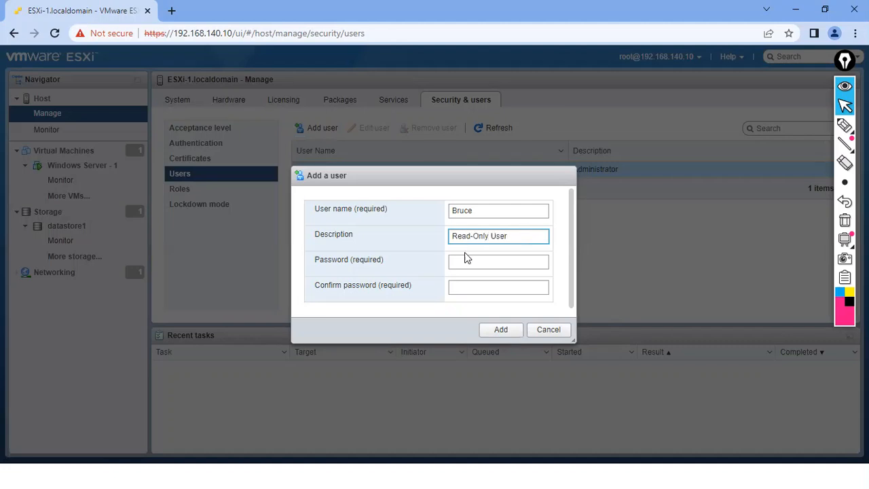
# - Enter and confirm the new user's password, add the user, and select the new account in the user list
pyautogui.click(467, 263)
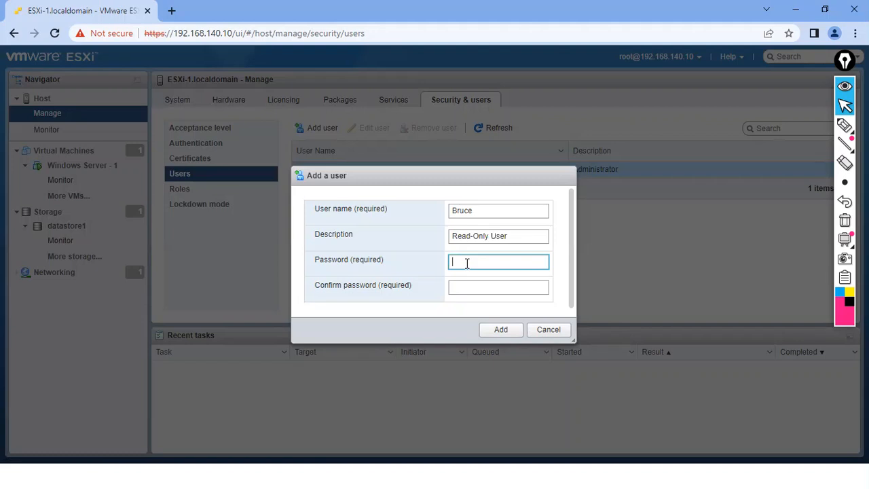
pyautogui.write('•••••')
pyautogui.press('Tab')
pyautogui.write('••••••••')
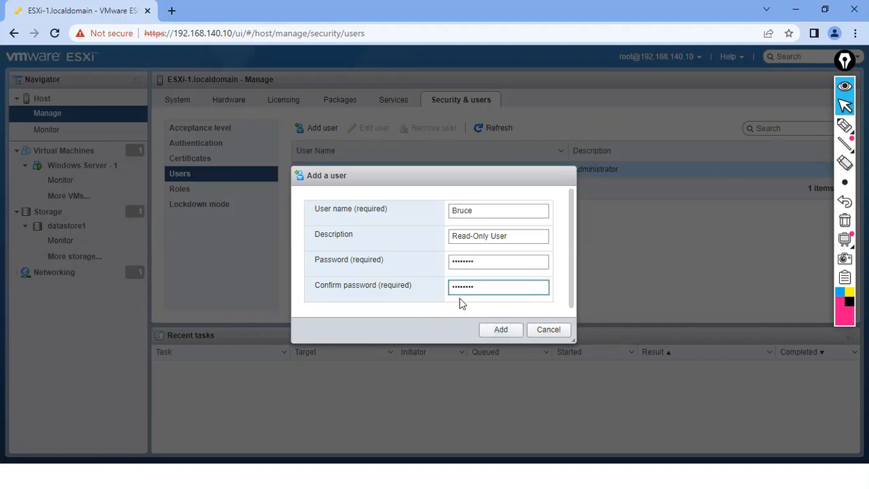
pyautogui.click(502, 329)
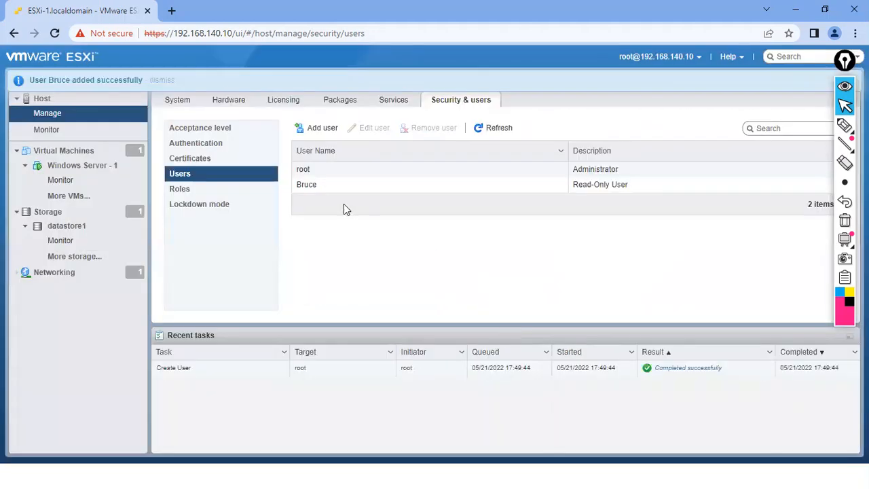
pyautogui.click(309, 187)
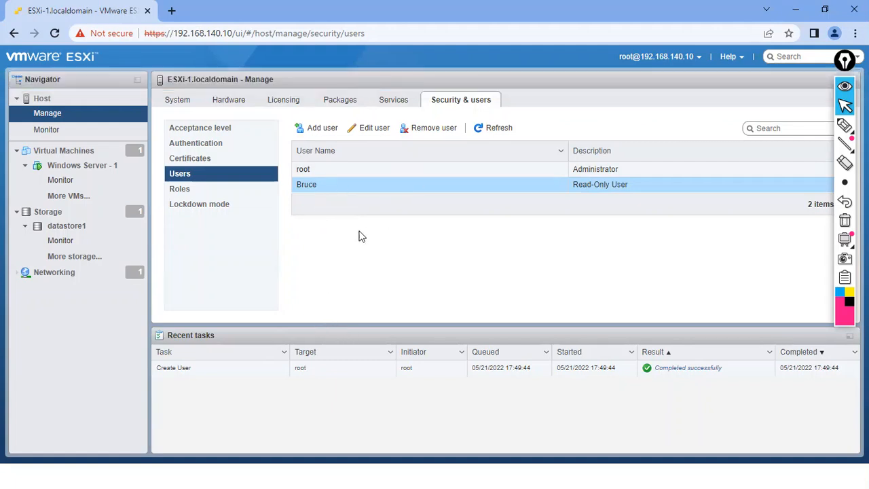
# - Open the permissions management dialog for the host
pyautogui.click(44, 102)
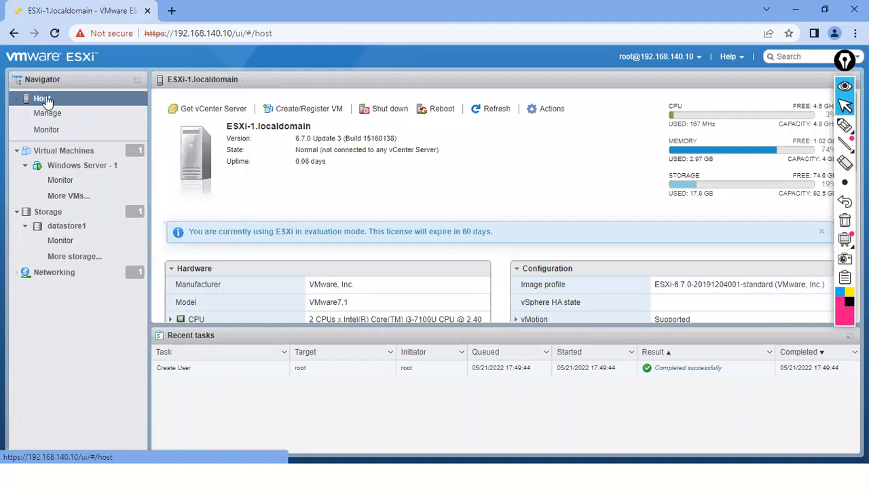
pyautogui.rightClick(48, 101)
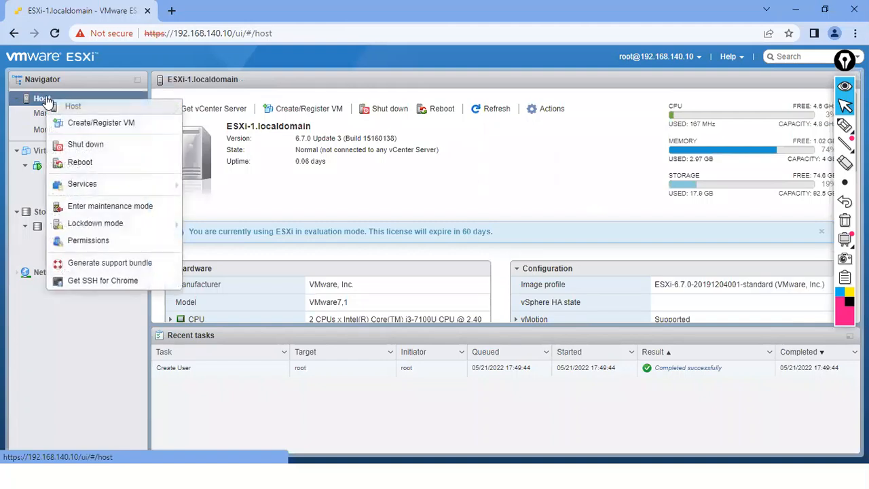
pyautogui.click(87, 245)
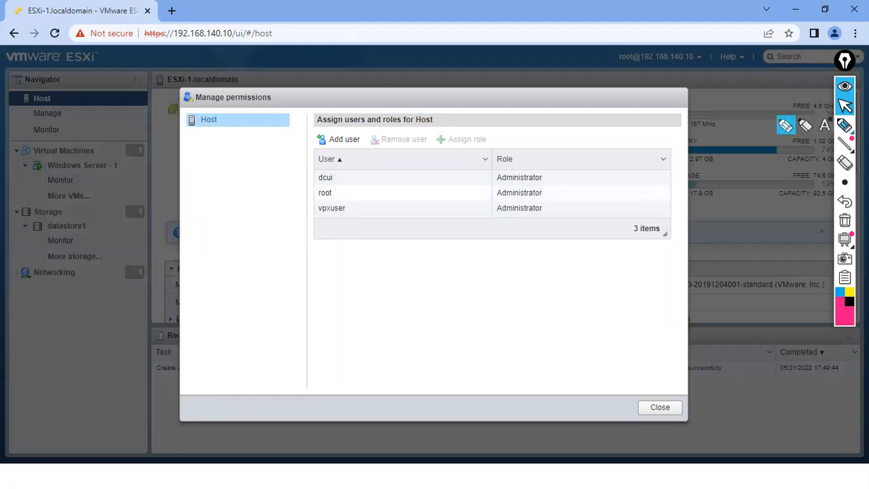
# - Circle the dcui and vpxuser entries in the host permissions list with the pen, link them, and clear the ink
pyautogui.click(845, 124)
pyautogui.moveTo(307, 176)
pyautogui.mouseDown()
pyautogui.moveTo(316, 180)
pyautogui.moveTo(324, 170)
pyautogui.mouseUp()
pyautogui.moveTo(311, 206); pyautogui.dragTo(324, 202)
pyautogui.moveTo(329, 170)
pyautogui.mouseDown()
pyautogui.moveTo(314, 174)
pyautogui.moveTo(330, 183)
pyautogui.moveTo(332, 171)
pyautogui.mouseUp()
pyautogui.moveTo(340, 205)
pyautogui.mouseDown()
pyautogui.moveTo(319, 223)
pyautogui.moveTo(359, 212)
pyautogui.moveTo(353, 205)
pyautogui.mouseUp()
pyautogui.moveTo(319, 170)
pyautogui.mouseDown()
pyautogui.moveTo(306, 190)
pyautogui.moveTo(314, 217)
pyautogui.mouseUp()
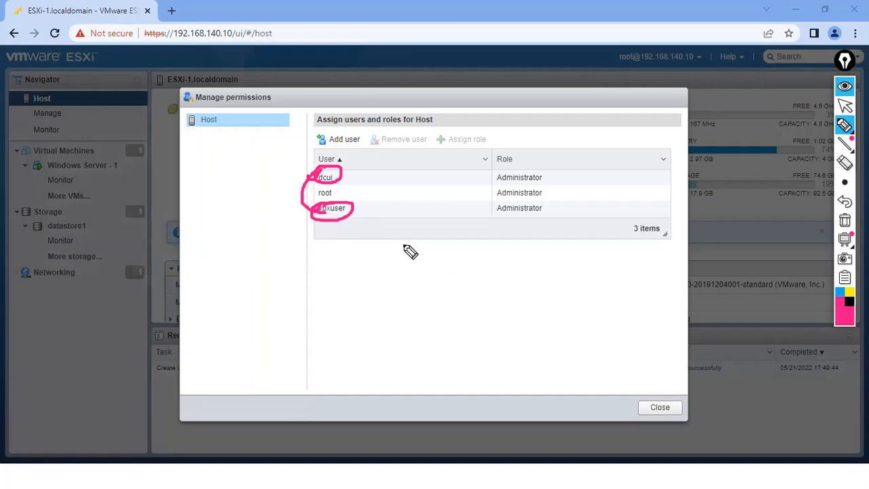
pyautogui.click(844, 221)
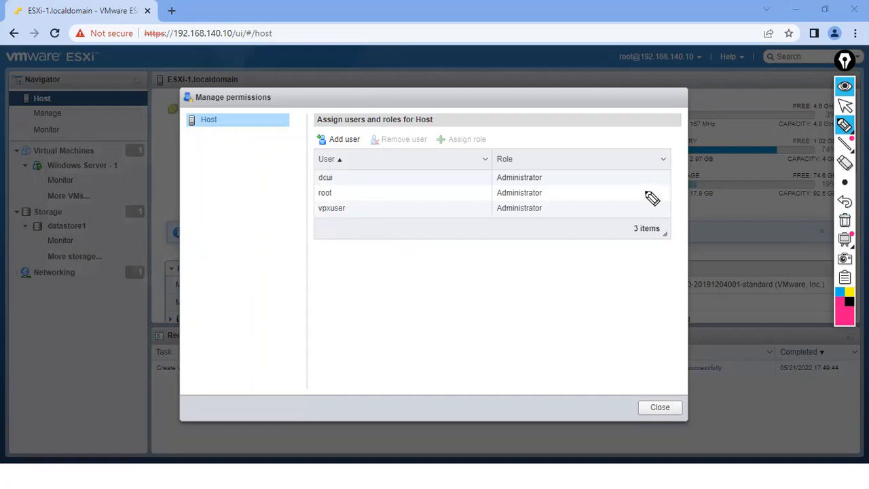
pyautogui.click(844, 106)
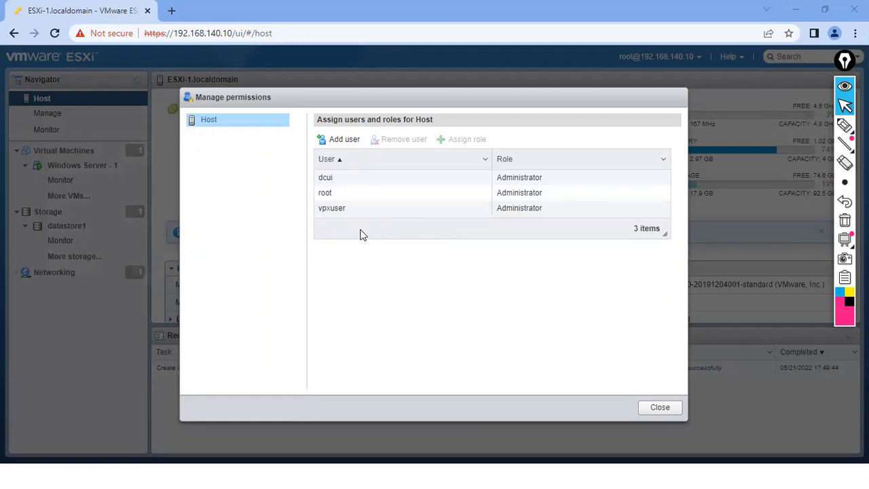
# - Select the dcui and vpxuser entries in the host permissions list in turn
pyautogui.click(326, 180)
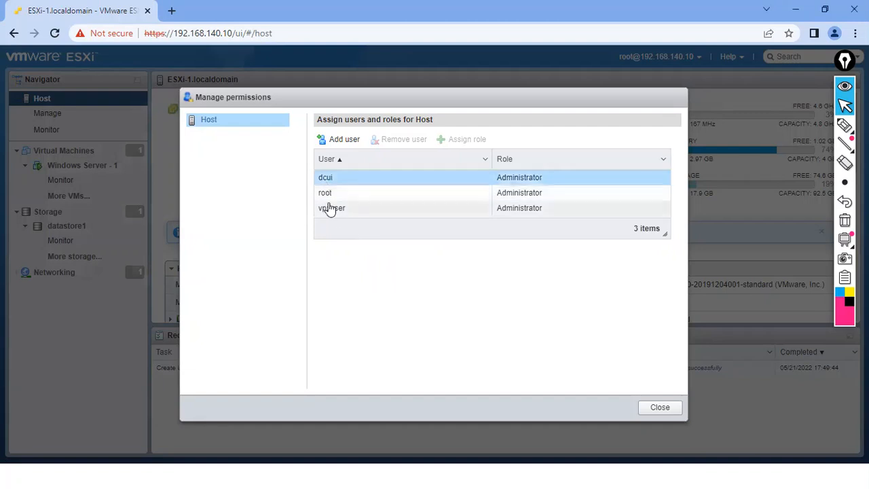
pyautogui.click(329, 211)
pyautogui.click(326, 178)
pyautogui.click(326, 207)
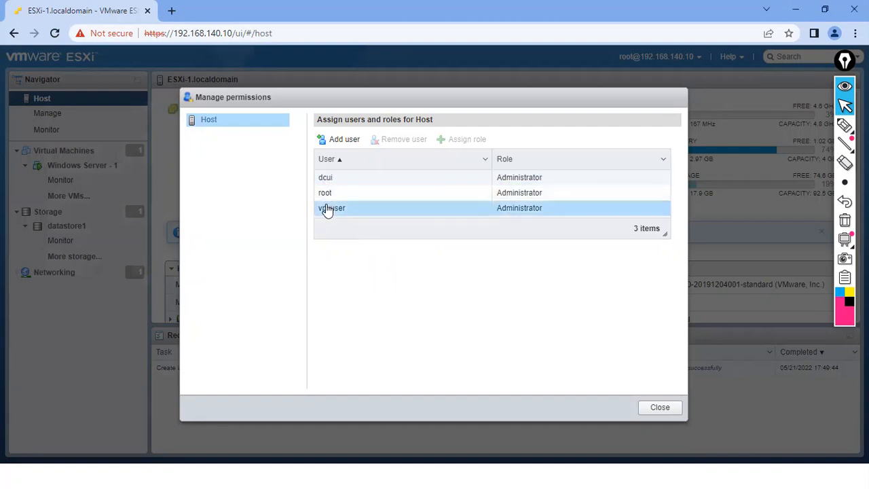
# - Open role assignment for root and compare the privileges granted by the Read-only and Administrator roles
pyautogui.click(324, 194)
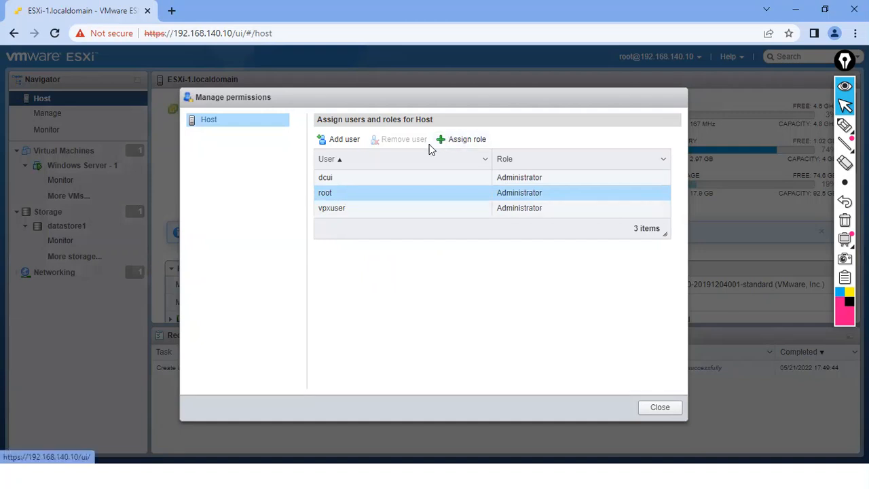
pyautogui.click(464, 141)
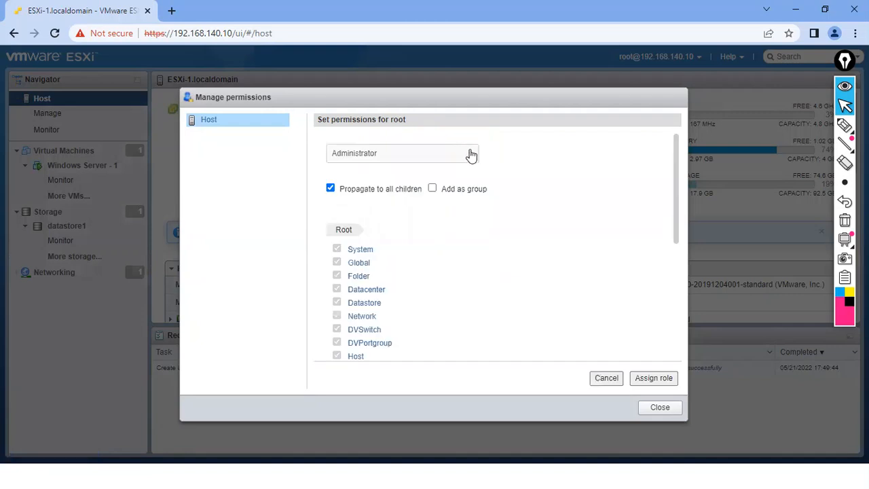
pyautogui.click(472, 157)
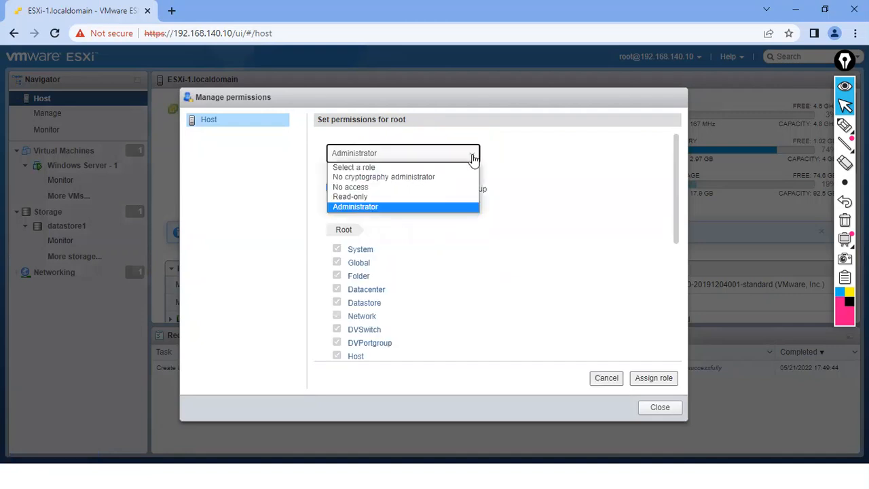
pyautogui.click(362, 197)
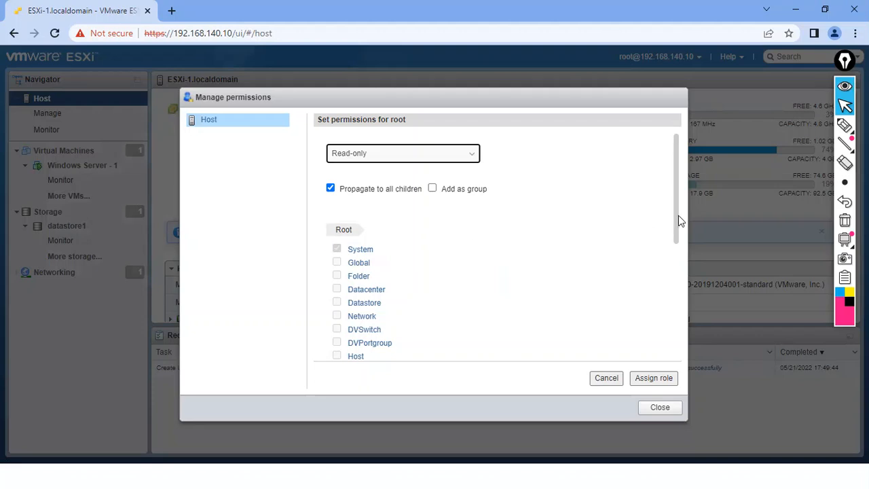
pyautogui.moveTo(675, 222); pyautogui.dragTo(675, 344)
pyautogui.moveTo(677, 295); pyautogui.dragTo(677, 163)
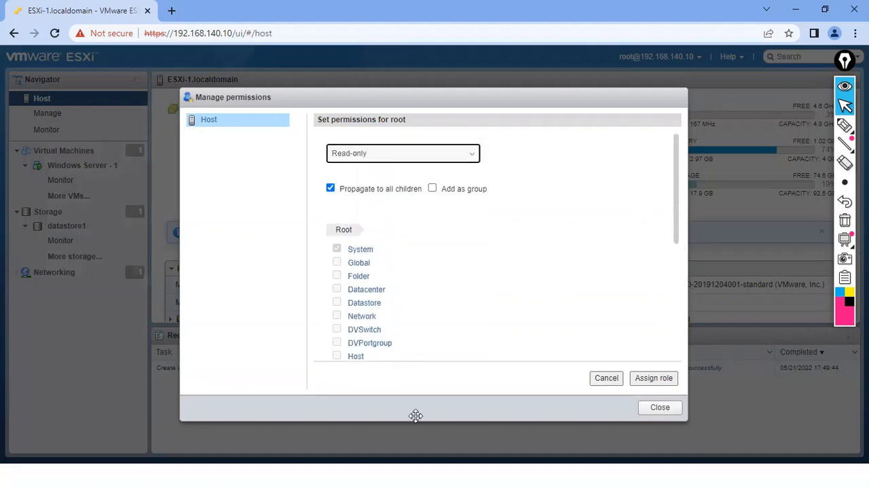
pyautogui.click(400, 158)
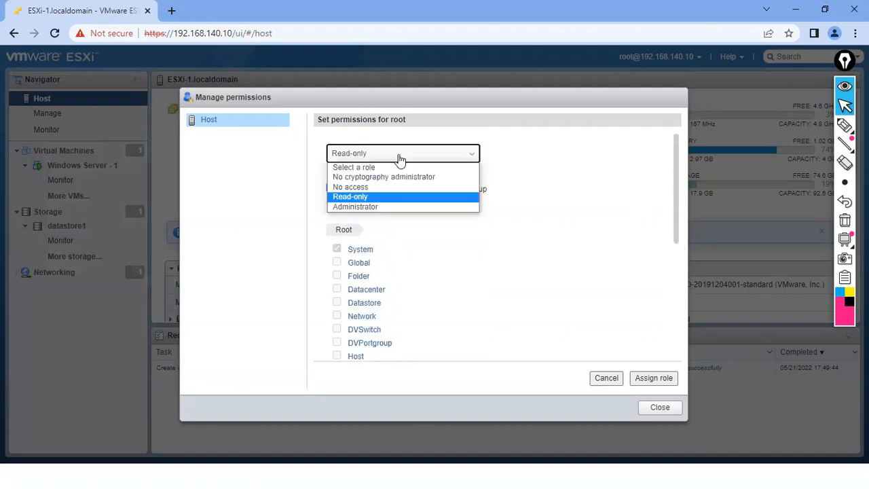
pyautogui.click(366, 207)
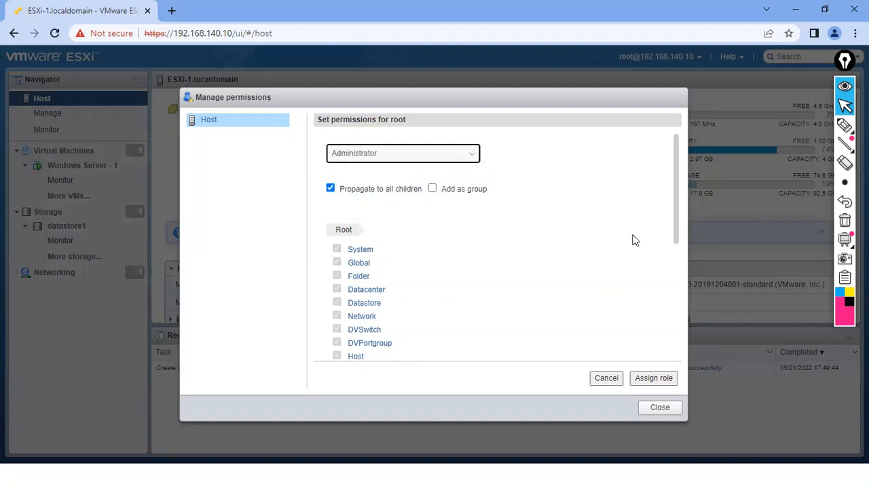
pyautogui.moveTo(676, 214)
pyautogui.mouseDown()
pyautogui.moveTo(679, 353)
pyautogui.moveTo(677, 224)
pyautogui.mouseUp()
# - Try to assign the Read-only role to root with propagation to all children, and dismiss the notice
pyautogui.click(395, 155)
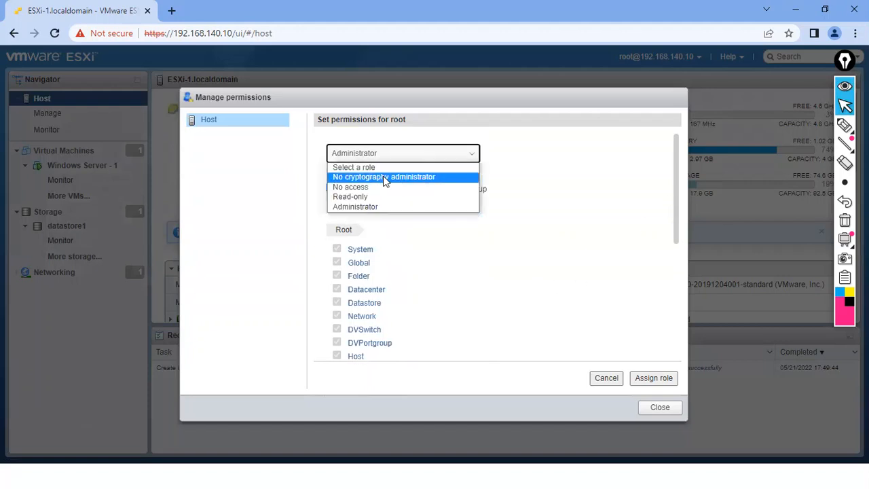
pyautogui.click(373, 197)
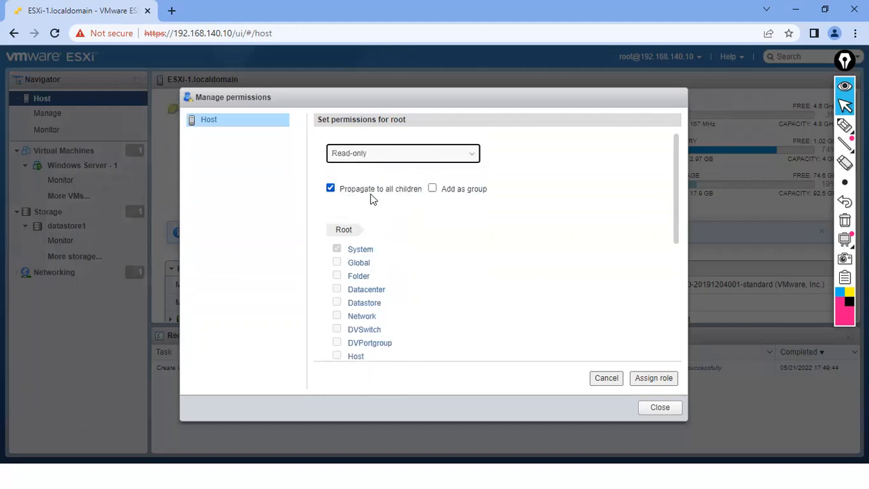
pyautogui.click(649, 382)
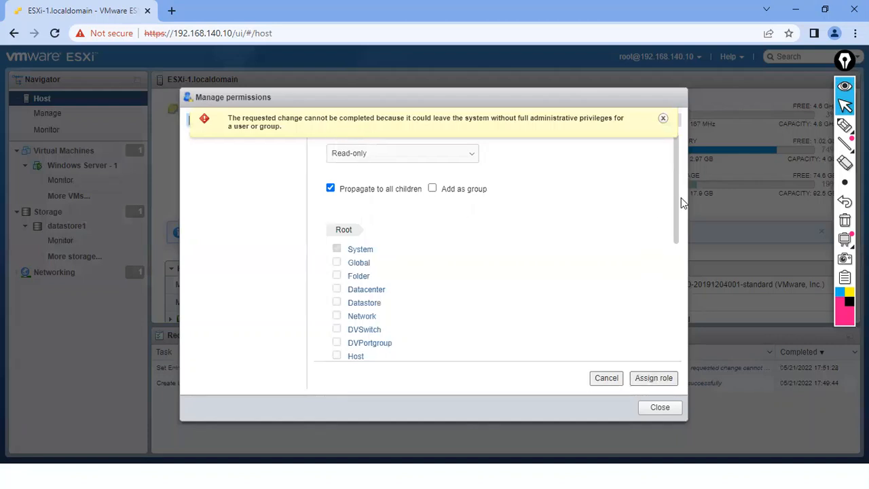
pyautogui.click(662, 118)
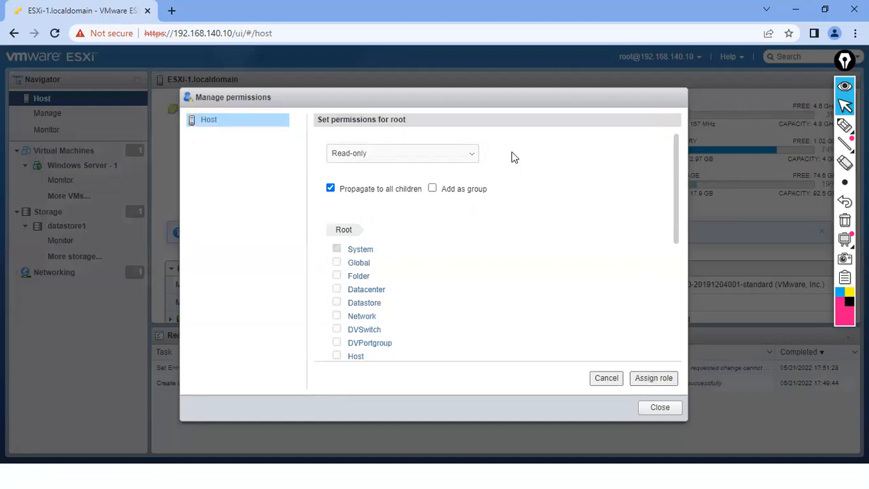
# - Enable adding root as a group, assign it the Read-only role, and select the Read-only root entry in the permissions list
pyautogui.click(435, 192)
pyautogui.click(436, 192)
pyautogui.moveTo(676, 199); pyautogui.dragTo(679, 324)
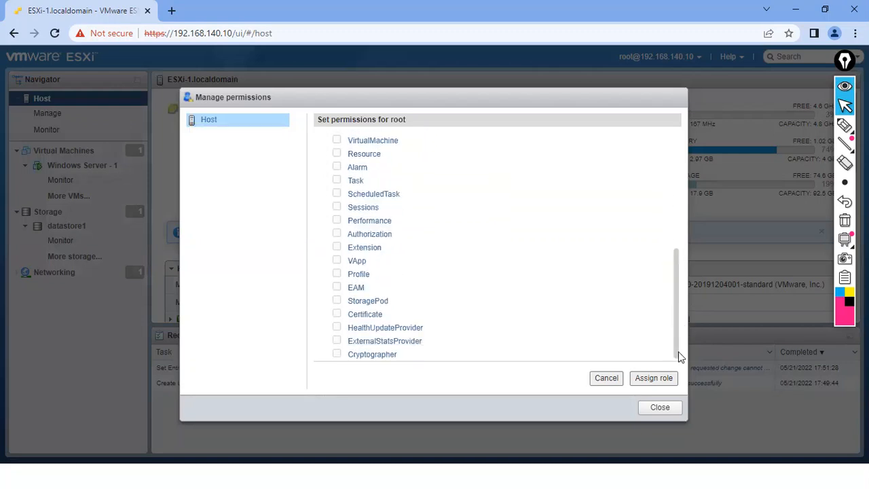
pyautogui.click(650, 377)
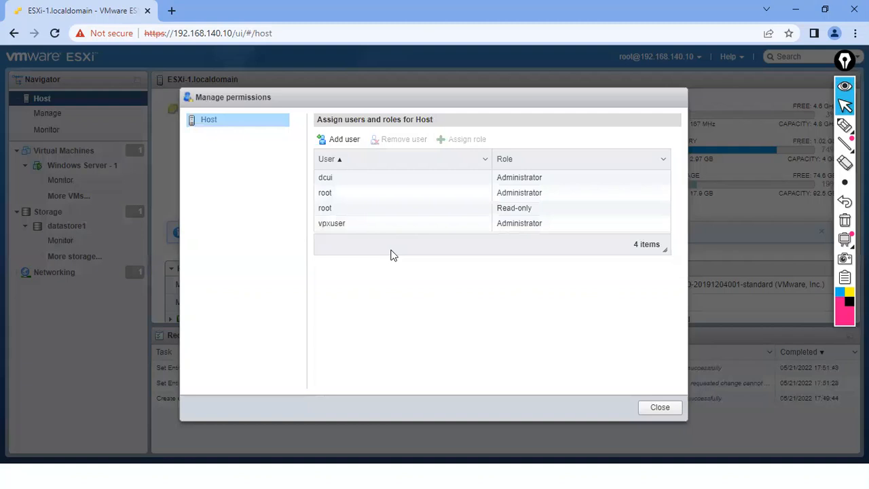
pyautogui.click(339, 210)
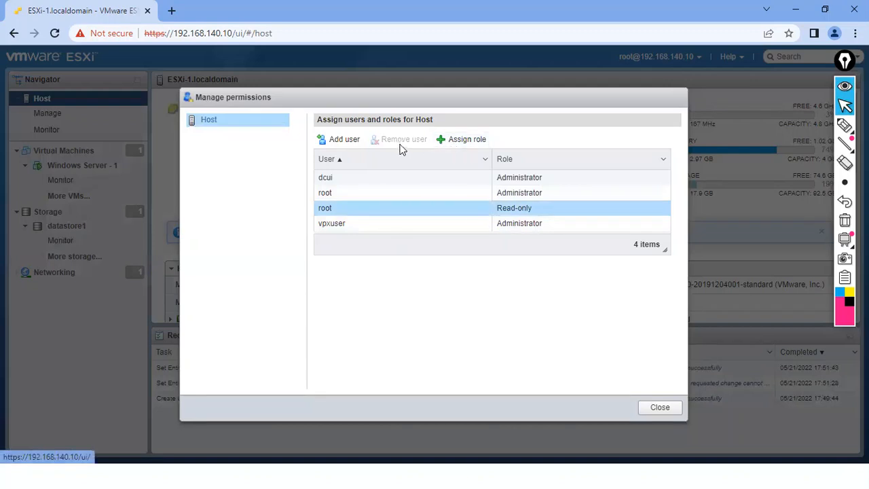
# - Add the newly created user to the host permissions with the Read-only role
pyautogui.click(339, 141)
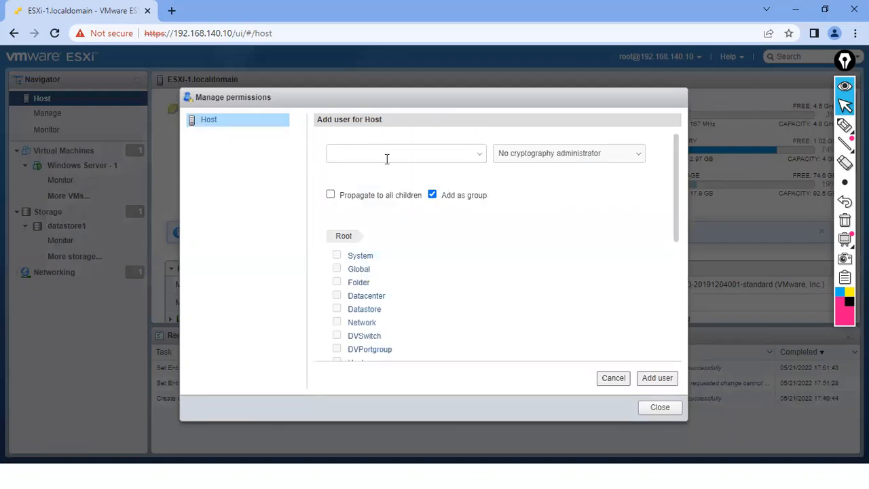
pyautogui.click(480, 155)
pyautogui.click(372, 169)
pyautogui.click(495, 152)
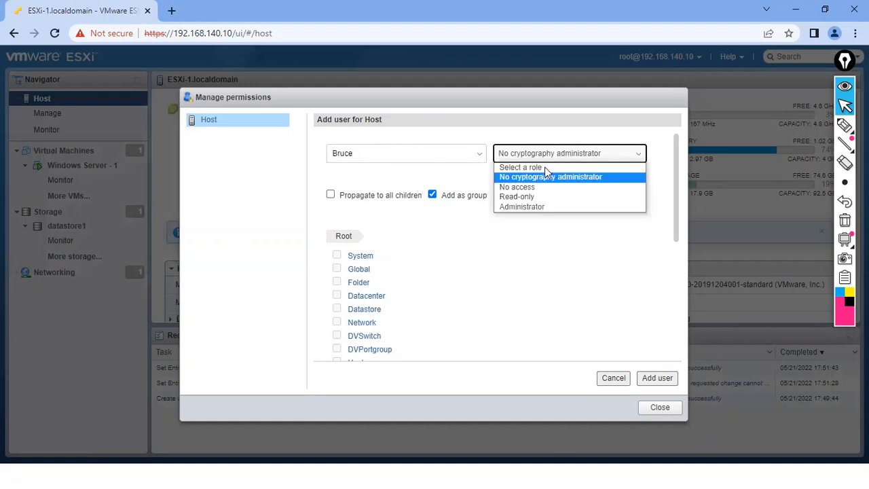
pyautogui.click(533, 196)
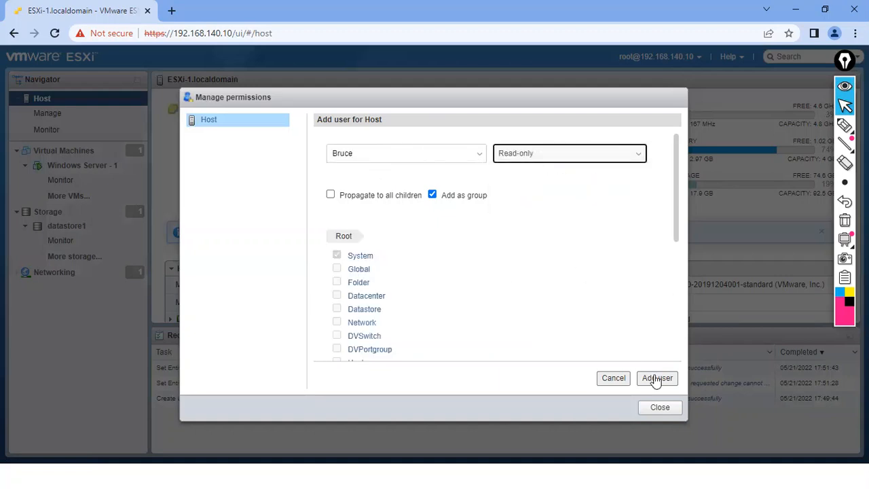
pyautogui.click(656, 380)
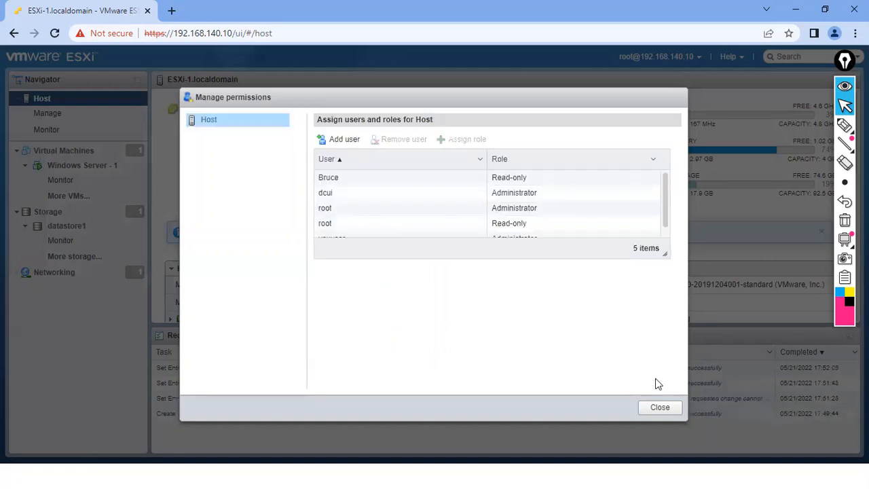
# - Check the Administrator and No access role privileges in the add-user form for the new account, and close the permissions dialog without adding
pyautogui.moveTo(665, 181)
pyautogui.mouseDown()
pyautogui.moveTo(672, 241)
pyautogui.moveTo(665, 188)
pyautogui.mouseUp()
pyautogui.click(391, 178)
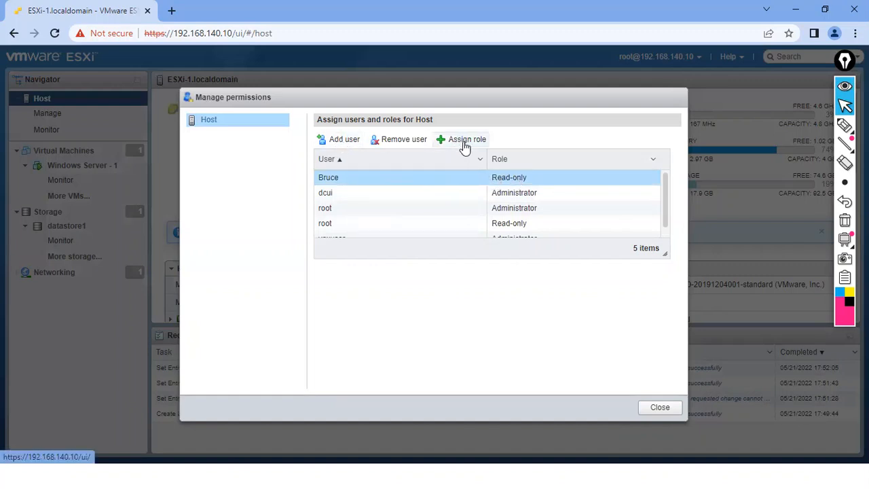
pyautogui.click(345, 142)
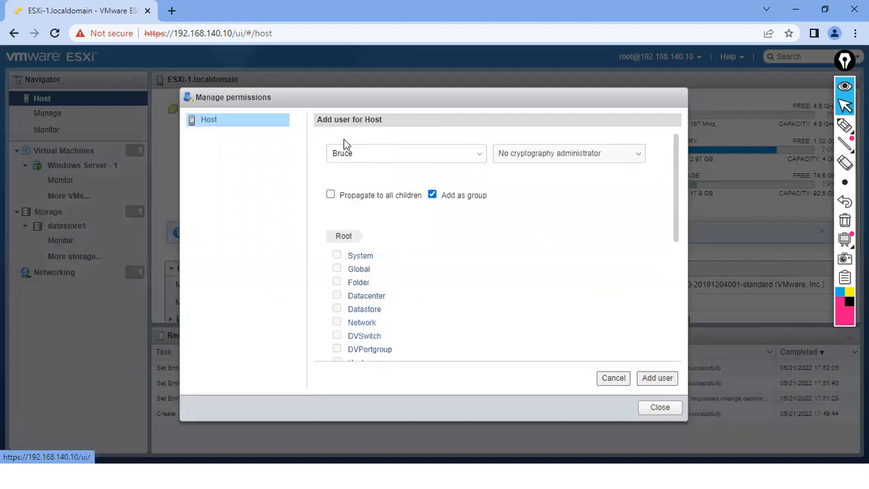
pyautogui.click(513, 156)
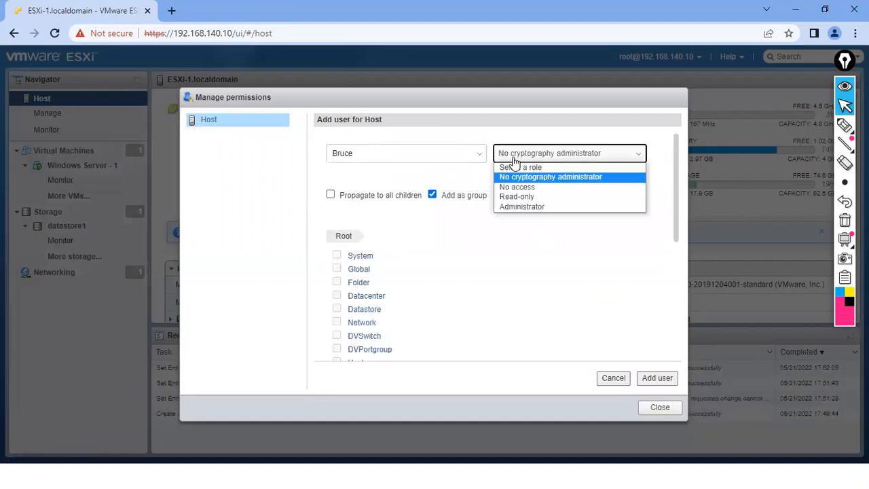
pyautogui.click(524, 208)
pyautogui.moveTo(677, 222); pyautogui.dragTo(652, 124)
pyautogui.click(580, 150)
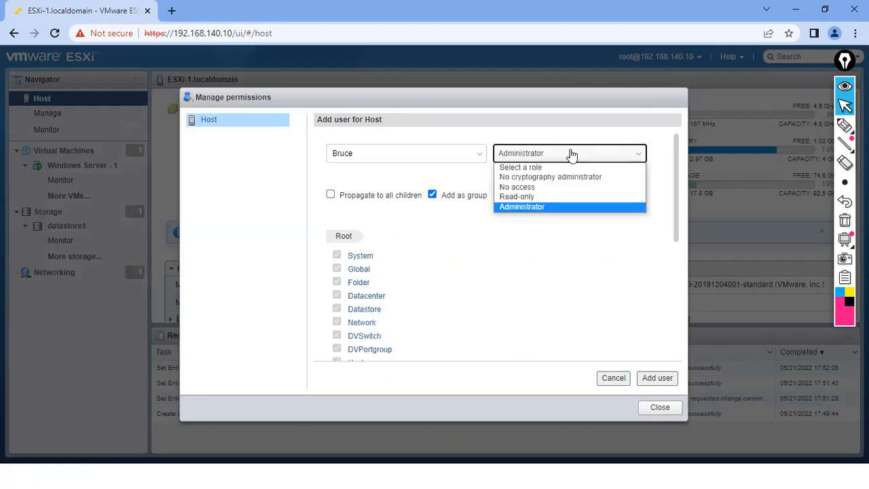
pyautogui.click(520, 192)
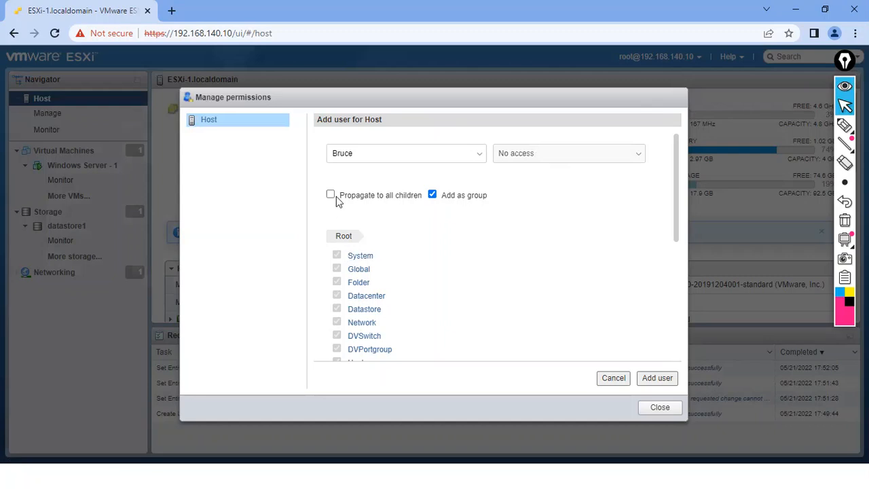
pyautogui.moveTo(675, 228); pyautogui.dragTo(518, 226)
pyautogui.click(659, 410)
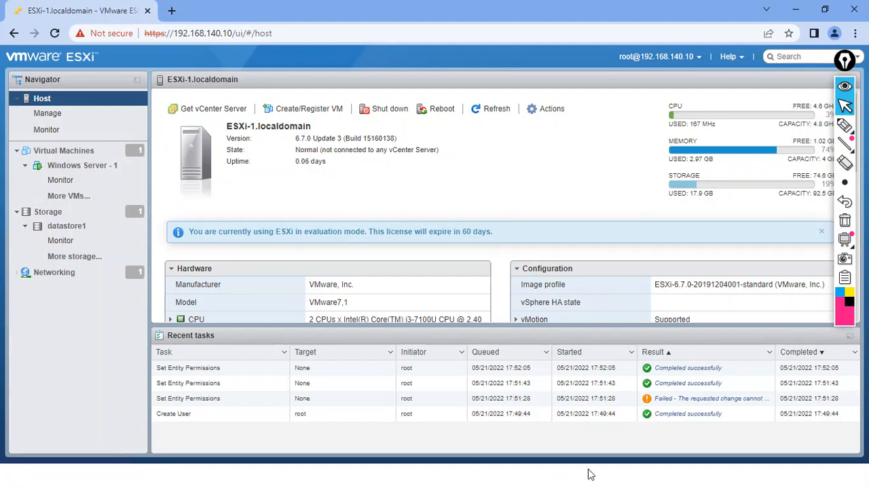
# - Switch to the Access Control slide show and advance to the Task 2 slide
pyautogui.press('super')
pyautogui.moveTo(640, 475)
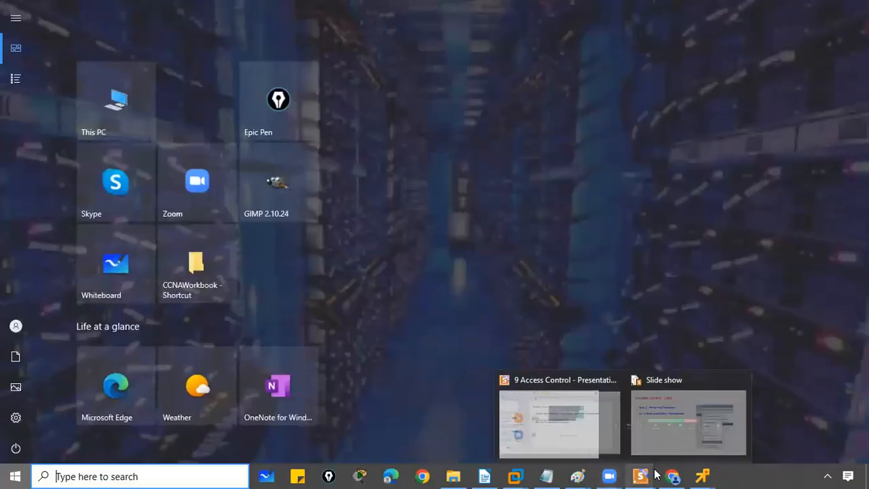
pyautogui.click(679, 438)
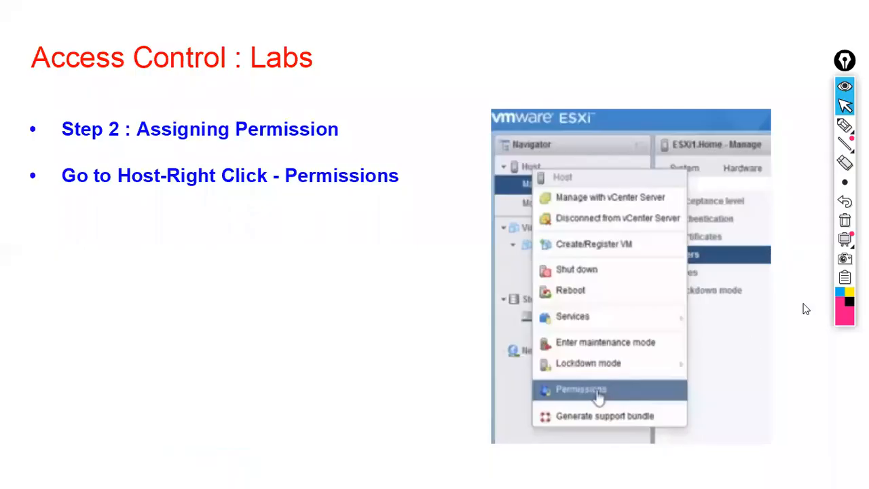
pyautogui.click(452, 311)
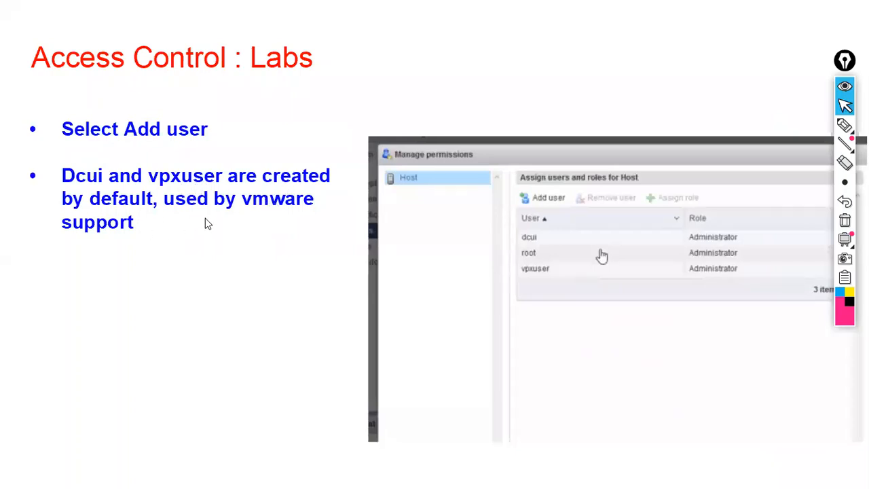
pyautogui.click(242, 259)
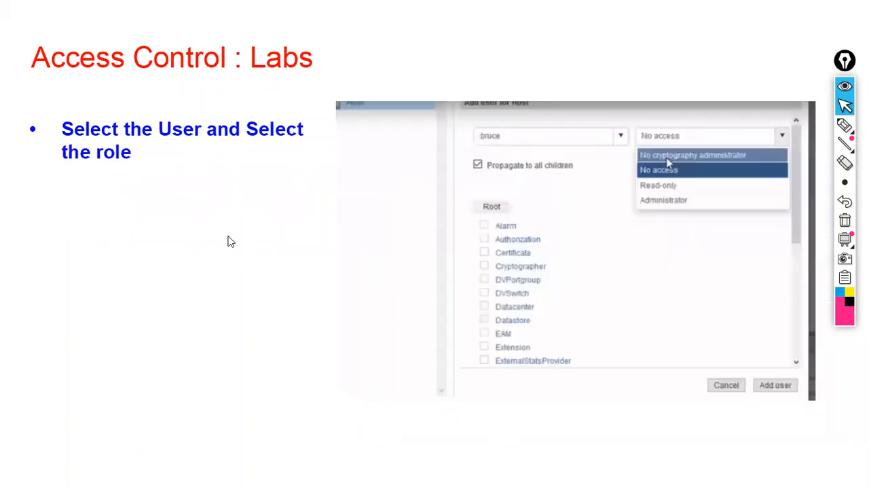
pyautogui.click(231, 242)
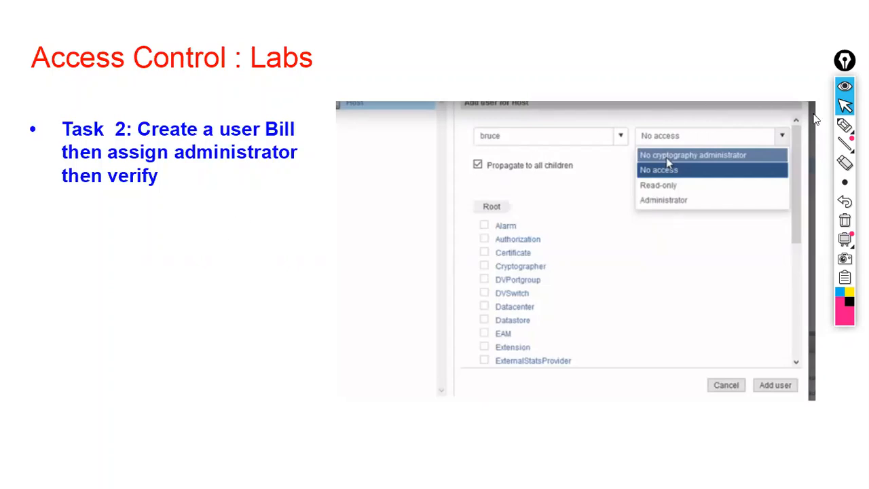
# - Underline the user name, the administrator role and the verify instruction in the Task 2 text with the pen, and clear the ink
pyautogui.click(844, 126)
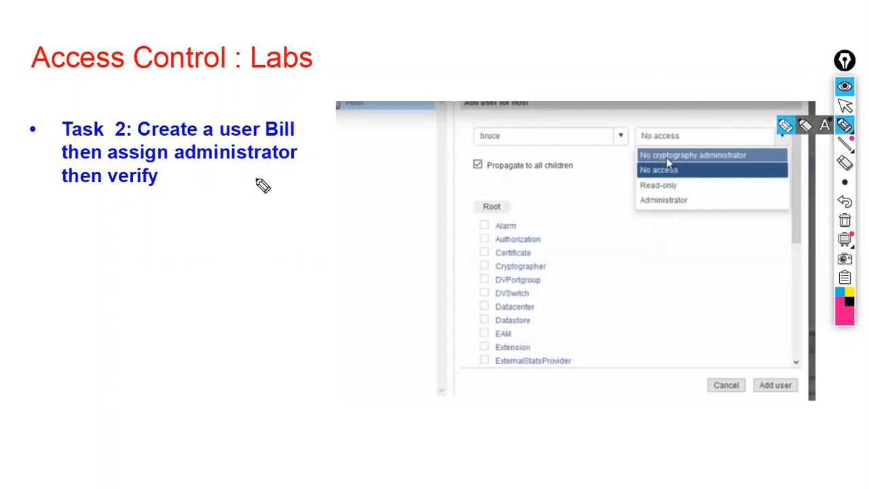
pyautogui.moveTo(264, 137); pyautogui.dragTo(293, 144)
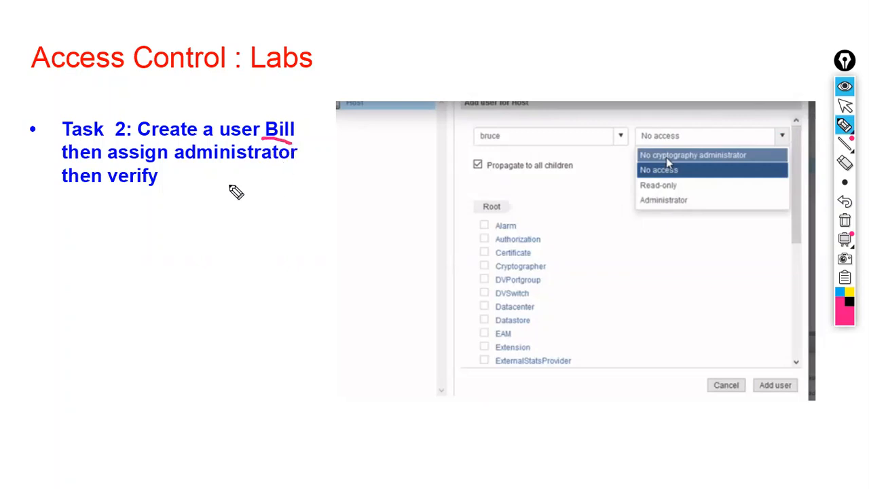
pyautogui.moveTo(191, 171); pyautogui.dragTo(249, 184)
pyautogui.moveTo(68, 196); pyautogui.dragTo(131, 196)
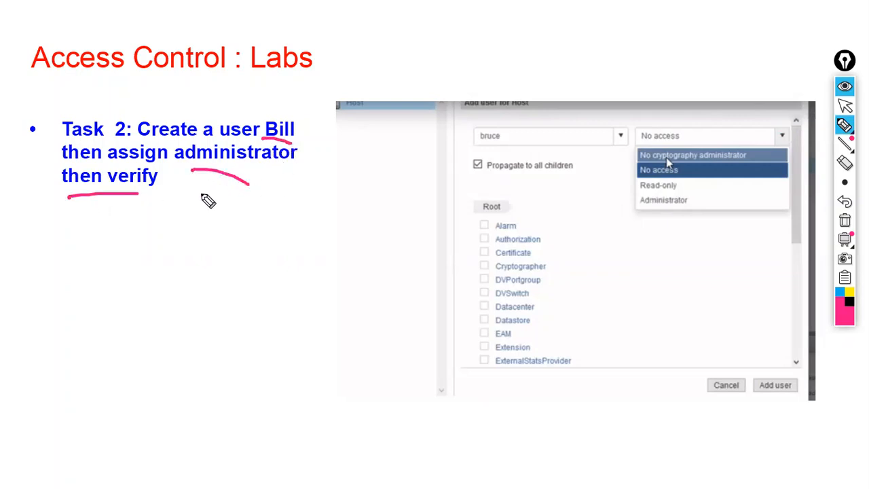
pyautogui.click(843, 224)
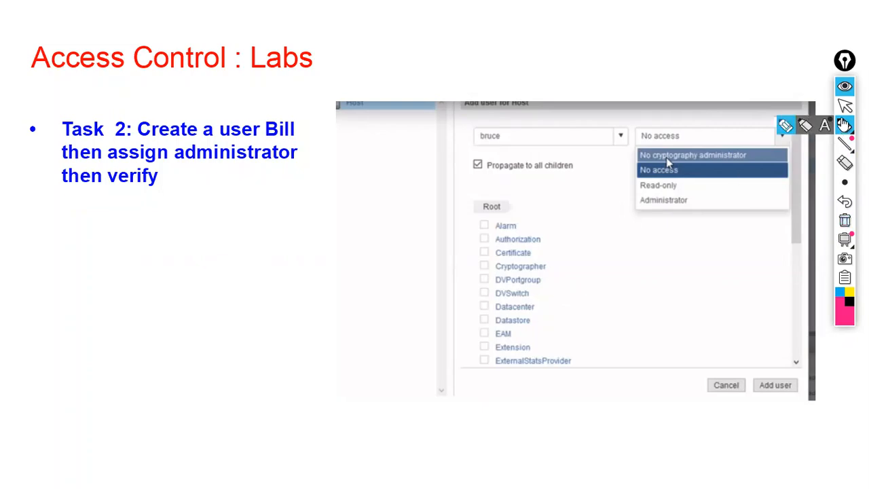
# - Advance to the Task 3 slide, end the slide show, and return to the VMware ESXi host client in the browser
pyautogui.click(844, 106)
pyautogui.click(456, 204)
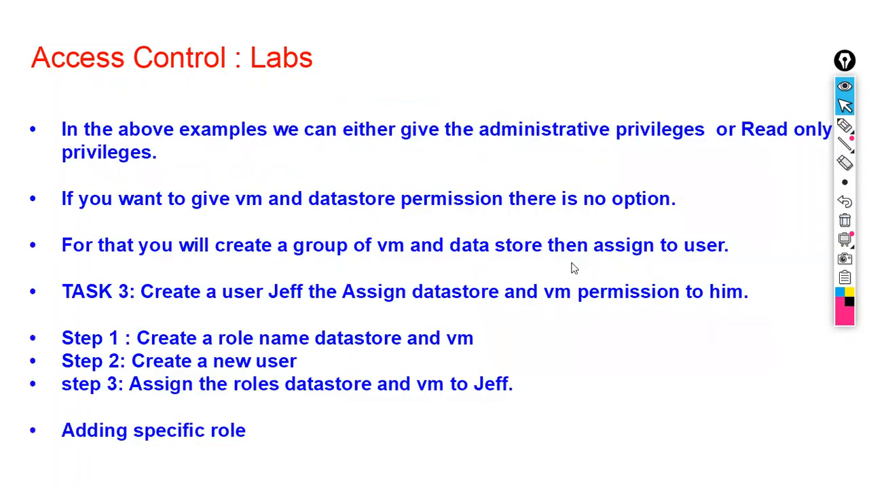
pyautogui.press('Escape')
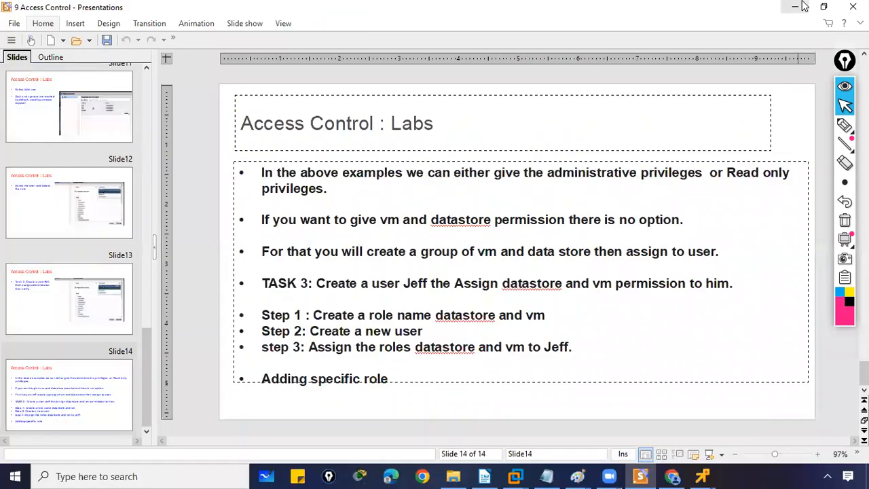
pyautogui.click(799, 9)
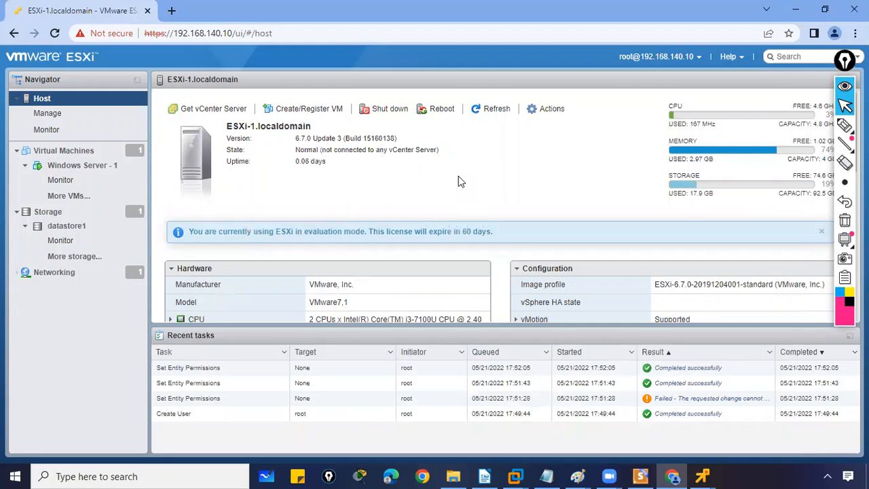
# - Create the Task 2 user account on the host with the description Administrator, entering and confirming its password, and select it in the user list
pyautogui.click(50, 115)
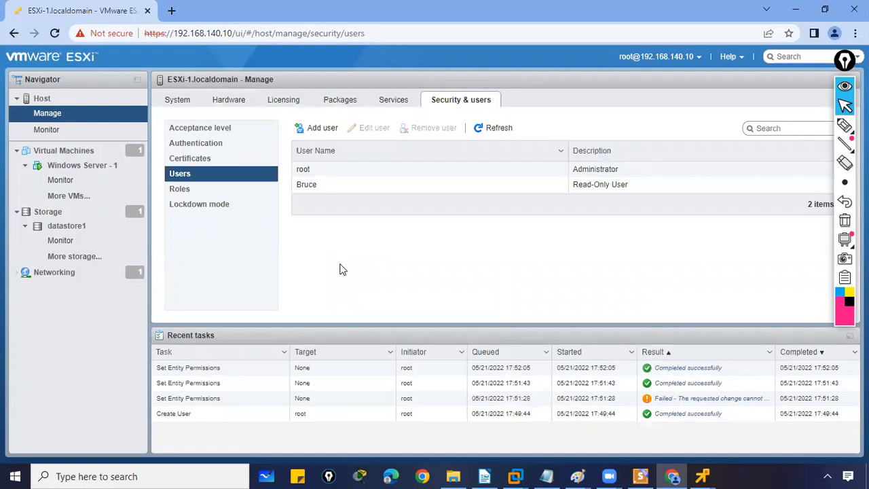
pyautogui.click(320, 135)
pyautogui.click(493, 214)
pyautogui.write('Bil')
pyautogui.press('Tab')
pyautogui.write('Administrator')
pyautogui.press('Tab')
pyautogui.write('P•••••••')
pyautogui.press('Tab')
pyautogui.write('••••••••')
pyautogui.click(502, 330)
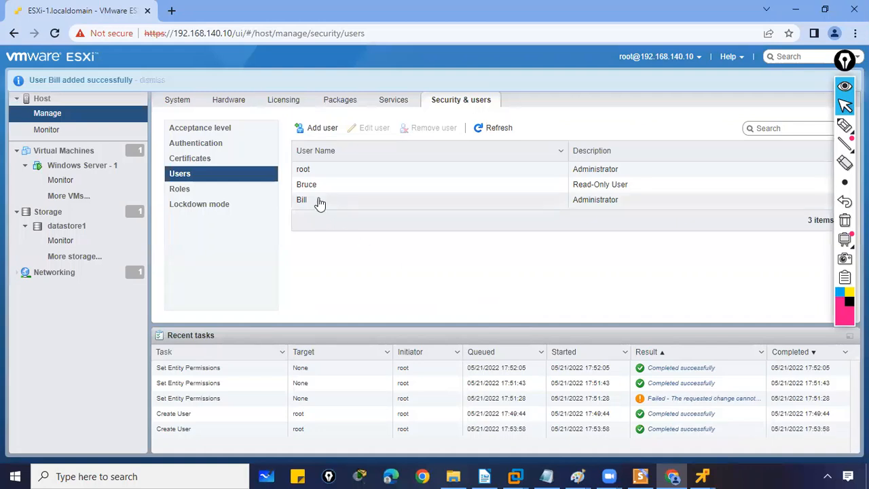
pyautogui.click(318, 203)
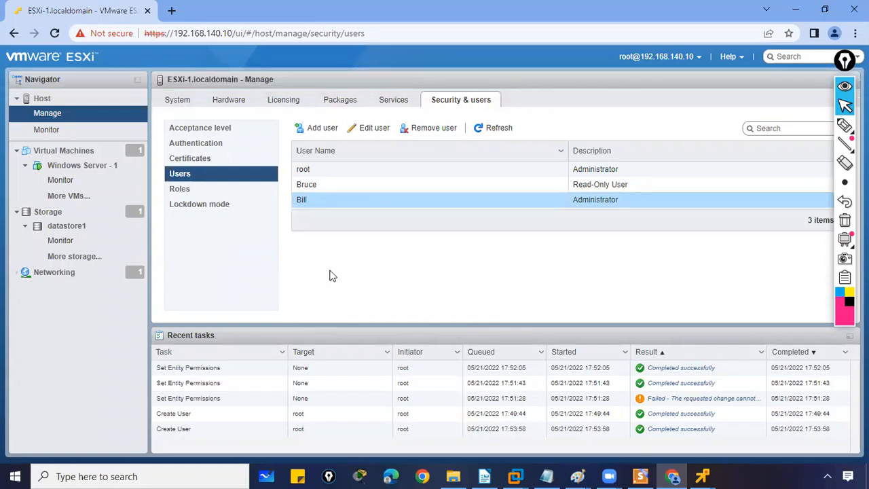
# - Open the host permissions and begin adding the newly created user, choosing the Administrator role
pyautogui.click(42, 99)
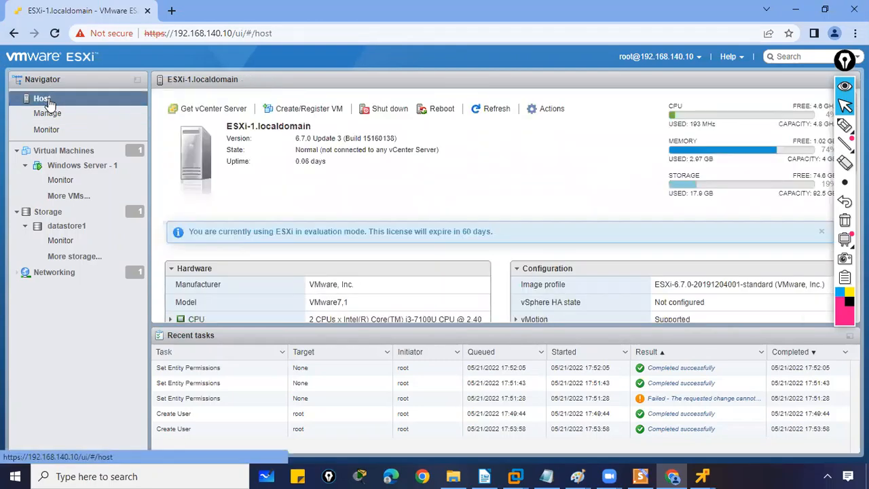
pyautogui.rightClick(49, 101)
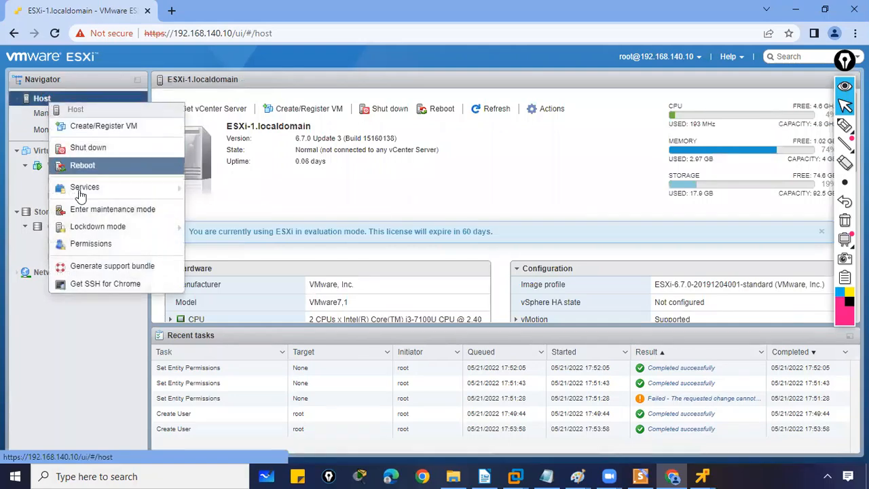
pyautogui.click(91, 244)
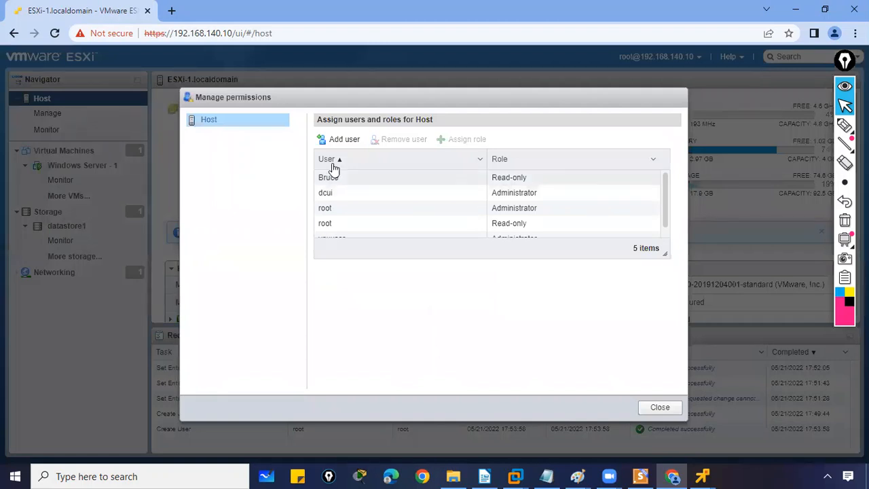
pyautogui.click(334, 140)
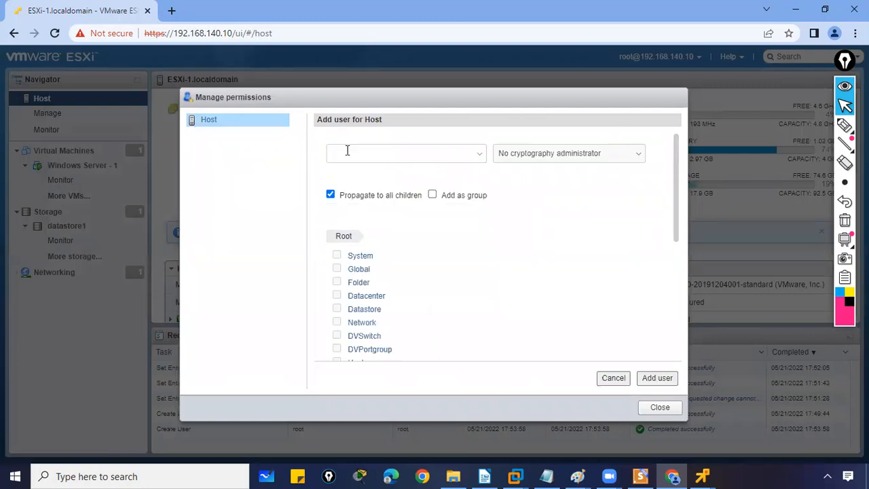
pyautogui.click(481, 159)
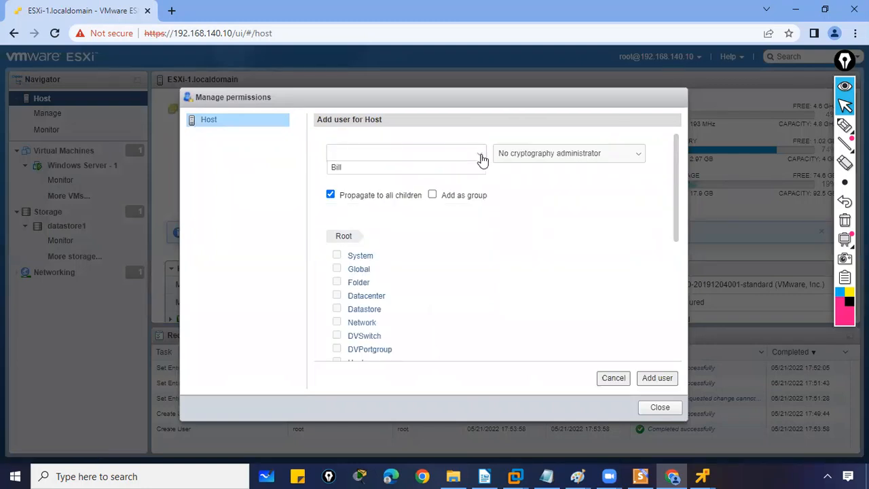
pyautogui.click(337, 168)
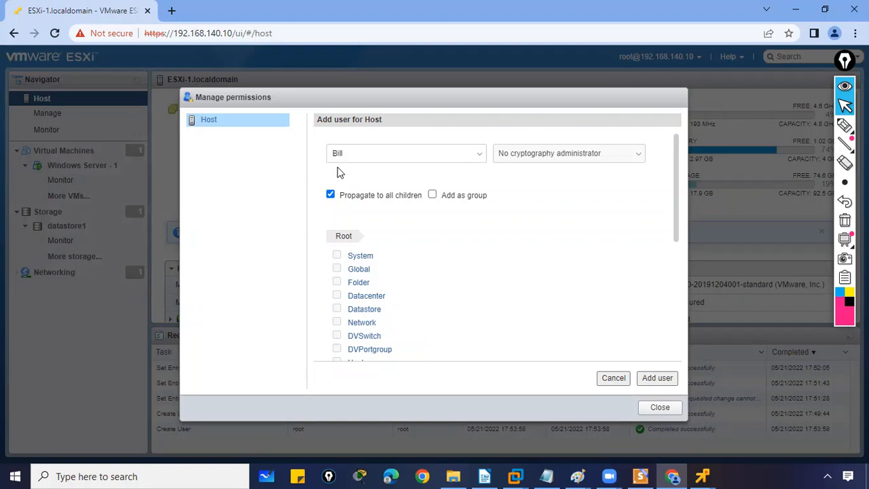
pyautogui.click(551, 159)
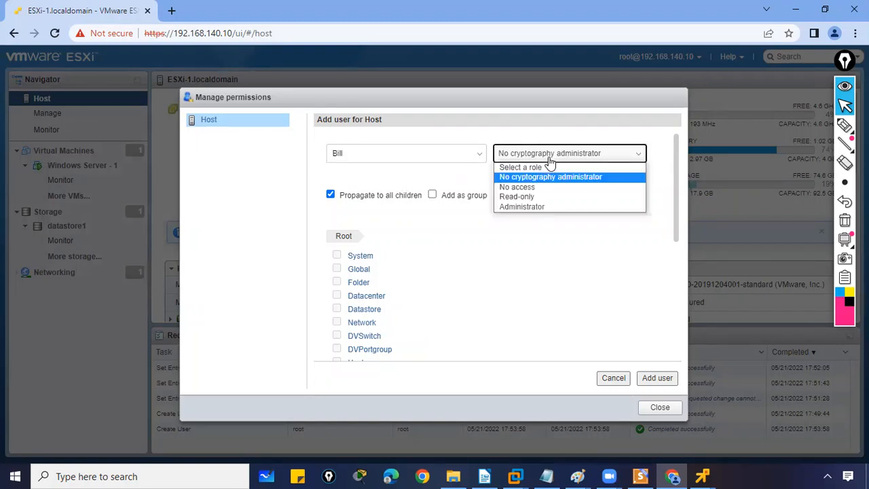
pyautogui.click(537, 206)
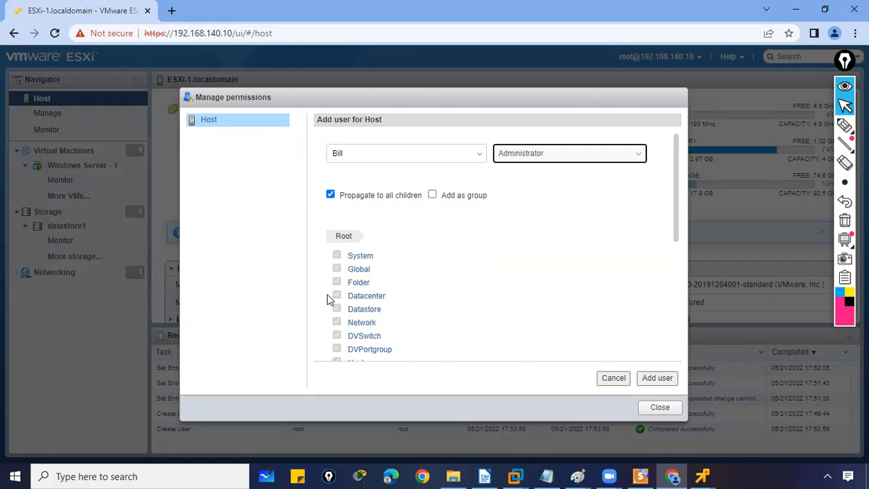
# - Switch the new user's role to No access in the add-user form
pyautogui.click(542, 154)
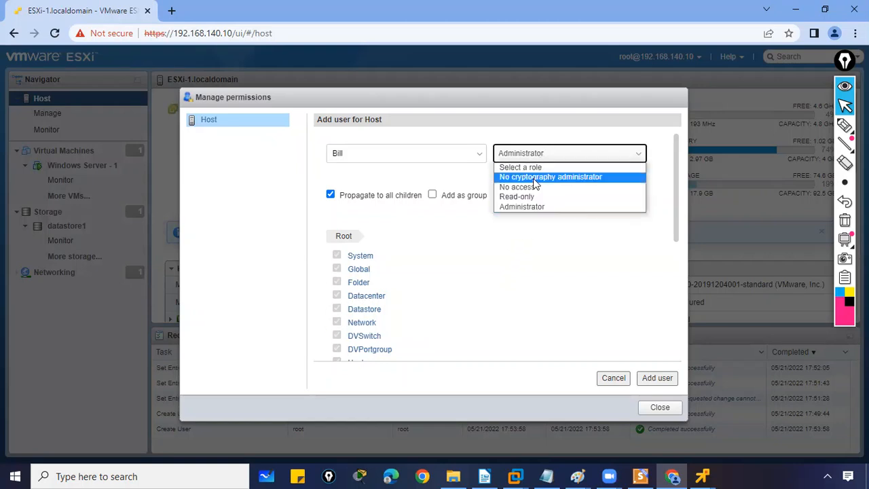
pyautogui.click(533, 187)
pyautogui.moveTo(677, 193); pyautogui.dragTo(657, 159)
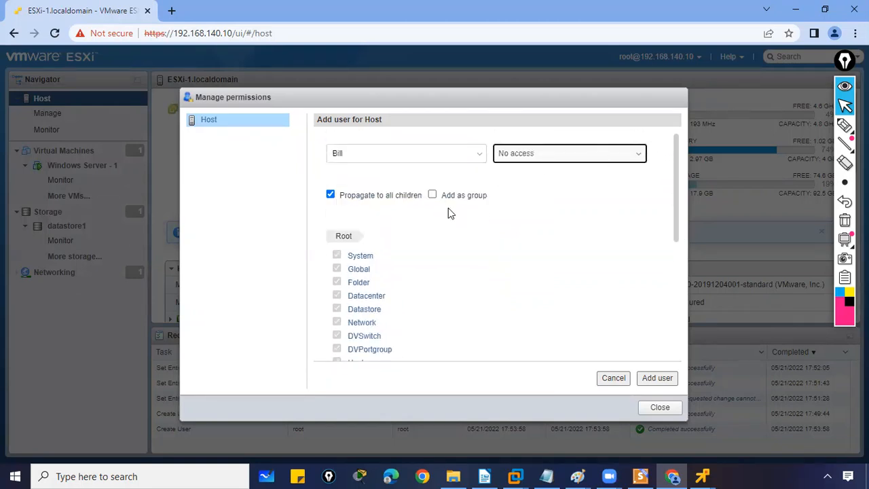
# - Enable Add as group, turn off Propagate to all children, and add the new user with the Administrator role
pyautogui.click(433, 195)
pyautogui.click(330, 195)
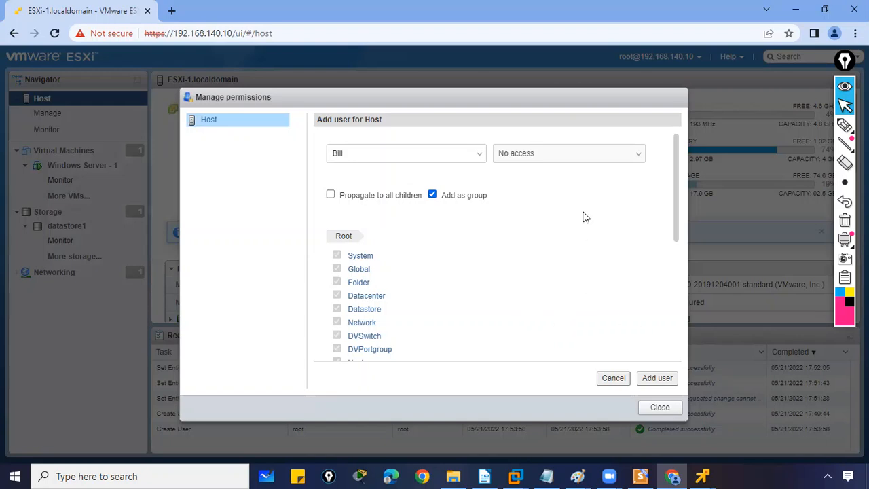
pyautogui.click(551, 163)
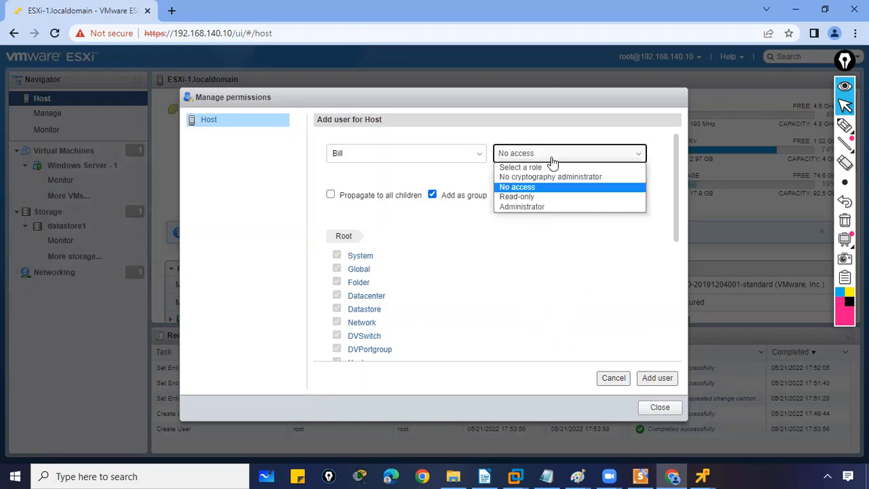
pyautogui.click(543, 206)
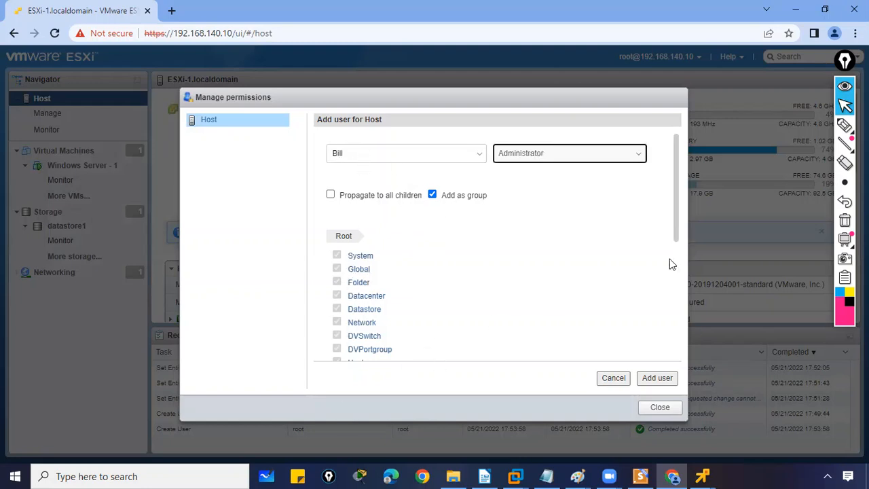
pyautogui.click(650, 381)
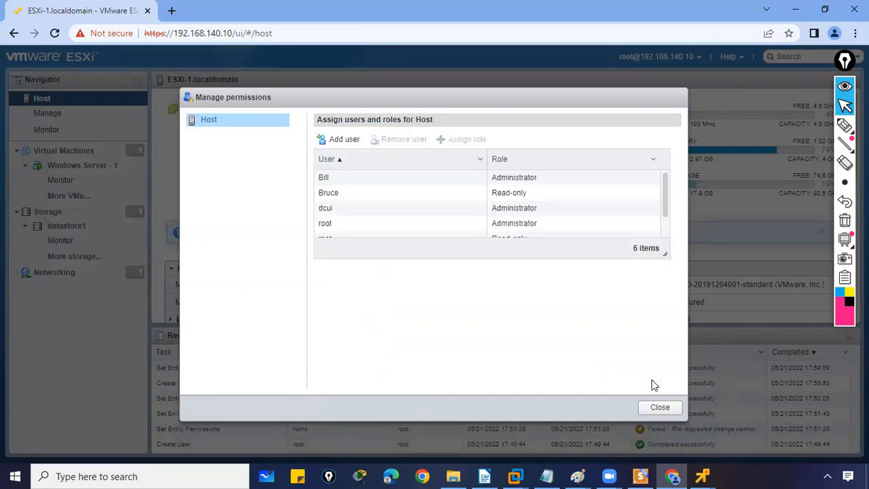
# - Check the roles assigned to the administrator and read-only users in the host permissions, and close the dialog
pyautogui.moveTo(668, 186)
pyautogui.mouseDown()
pyautogui.moveTo(667, 218)
pyautogui.moveTo(663, 181)
pyautogui.mouseUp()
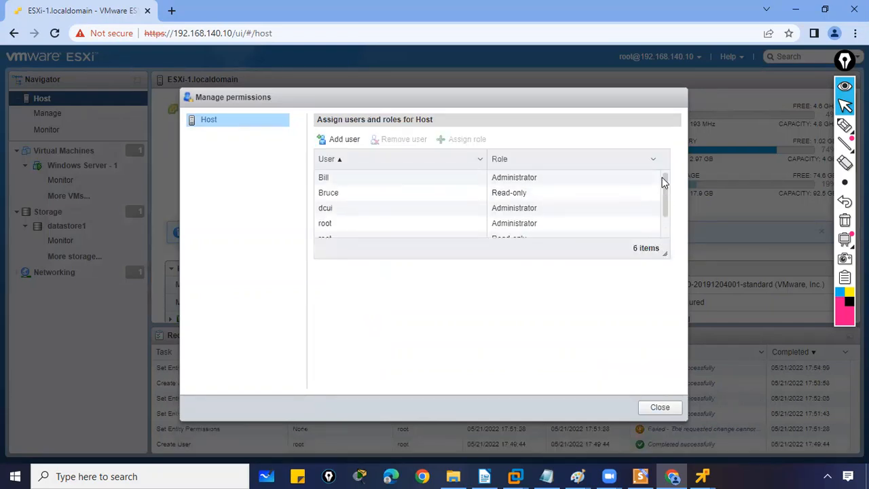
pyautogui.click(331, 181)
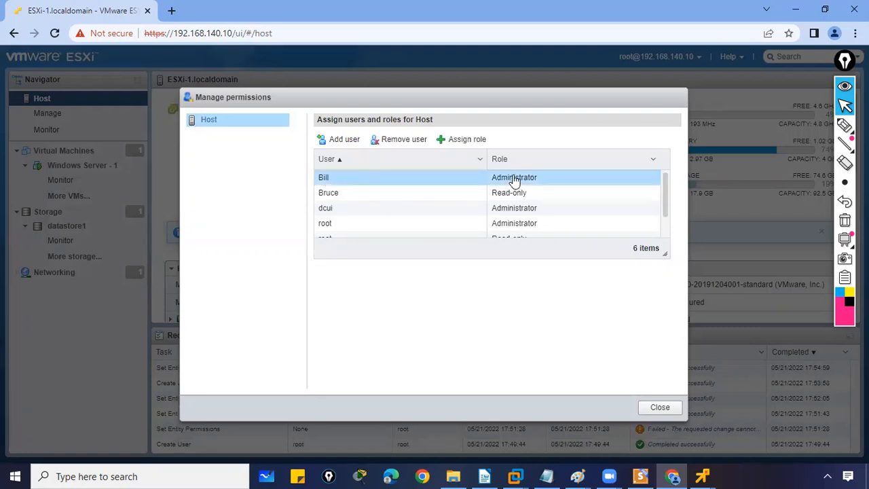
pyautogui.click(421, 193)
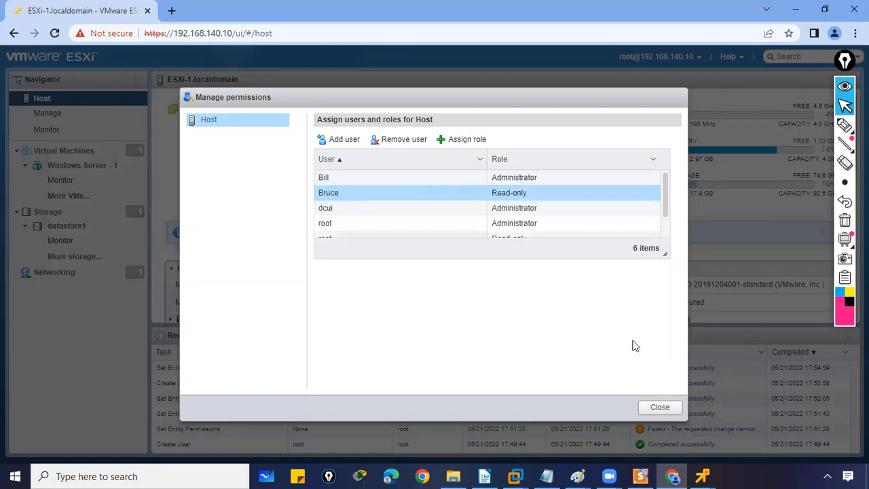
pyautogui.click(659, 408)
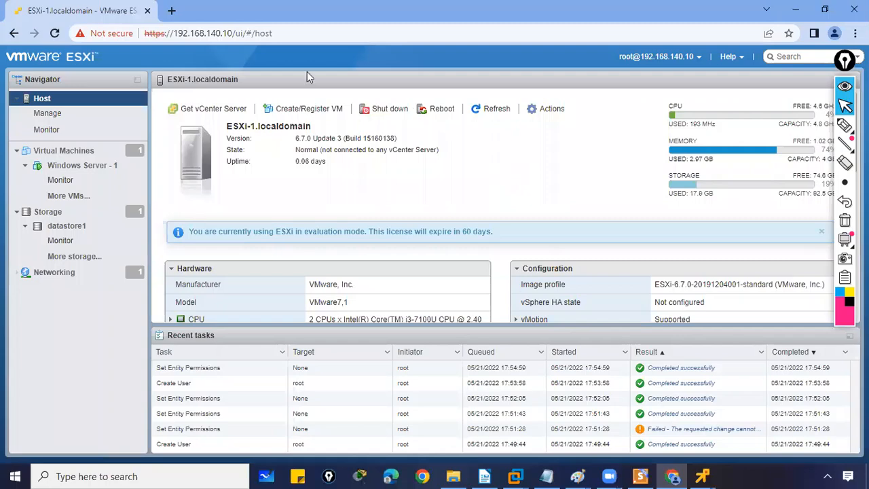
# - Log out of the root session and try to log in with the read-only user's name and account password
pyautogui.click(691, 58)
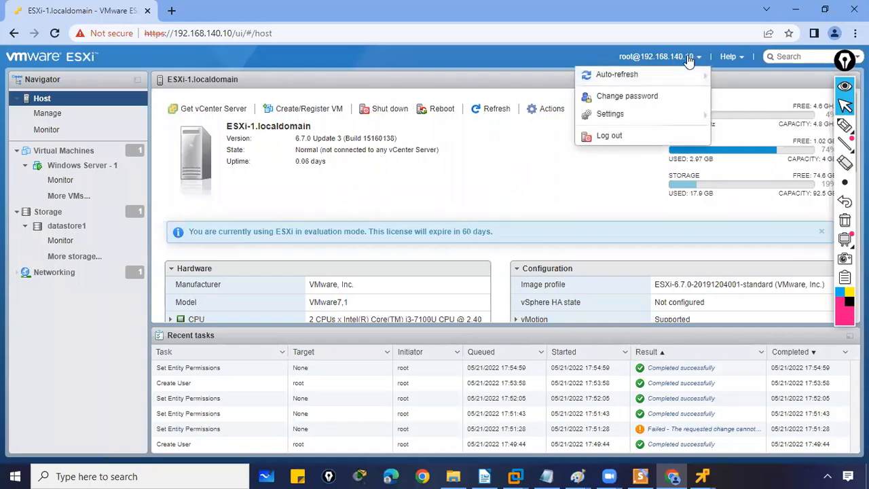
pyautogui.click(622, 136)
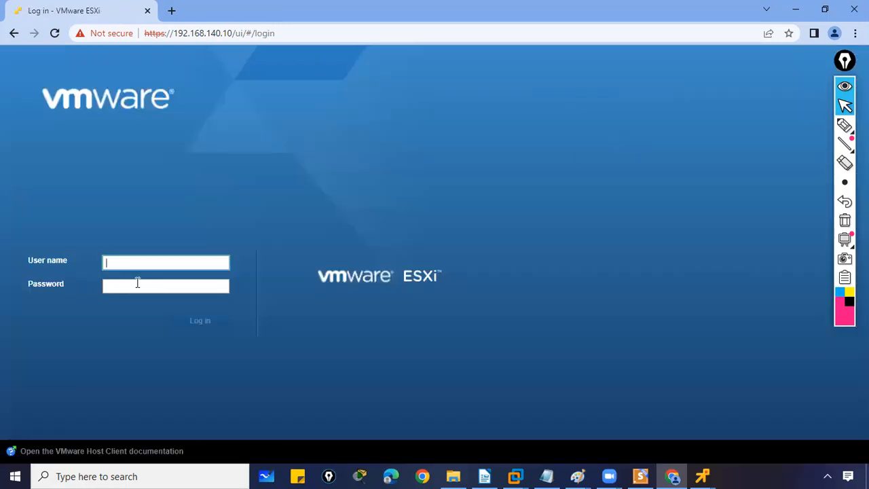
pyautogui.click(137, 258)
pyautogui.write('bruce')
pyautogui.press('Tab')
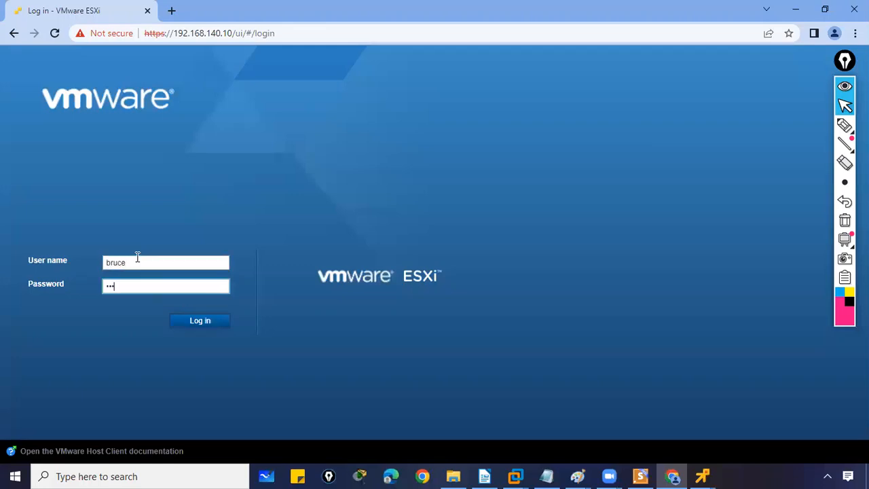
pyautogui.click(181, 323)
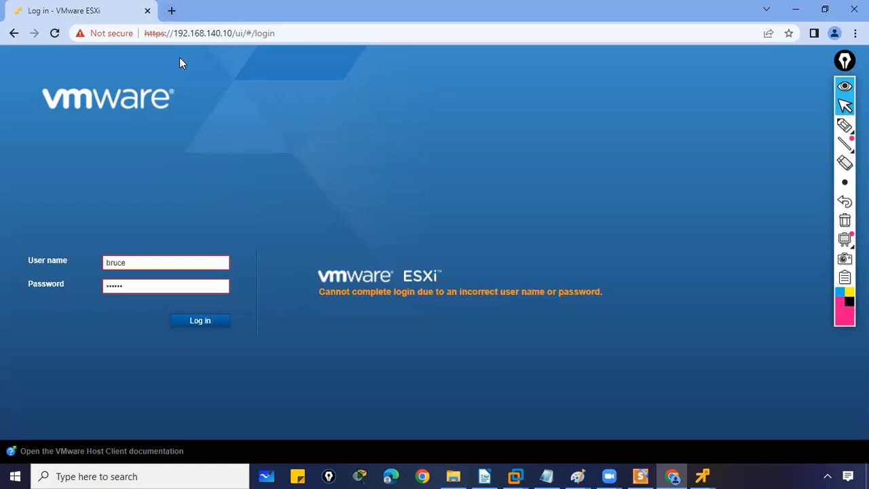
# - Re-enter the read-only user's account password and try the login again
pyautogui.moveTo(150, 287); pyautogui.dragTo(80, 286)
pyautogui.press('BackSpace')
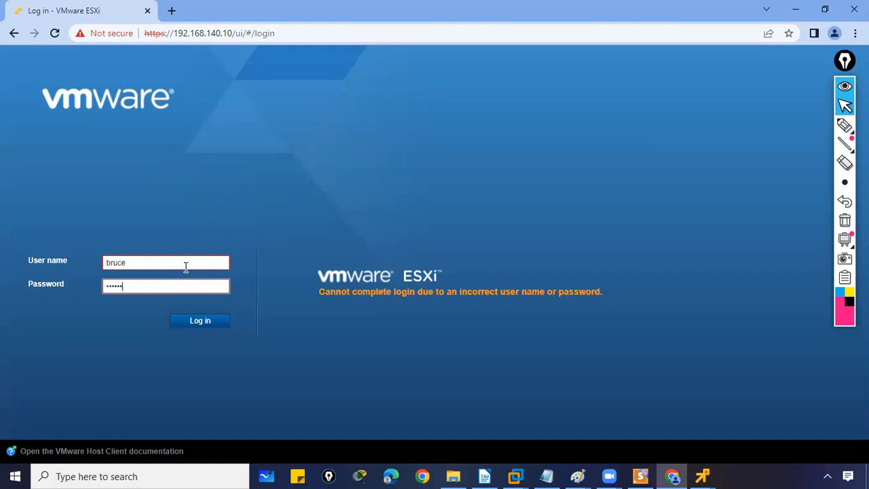
pyautogui.click(194, 322)
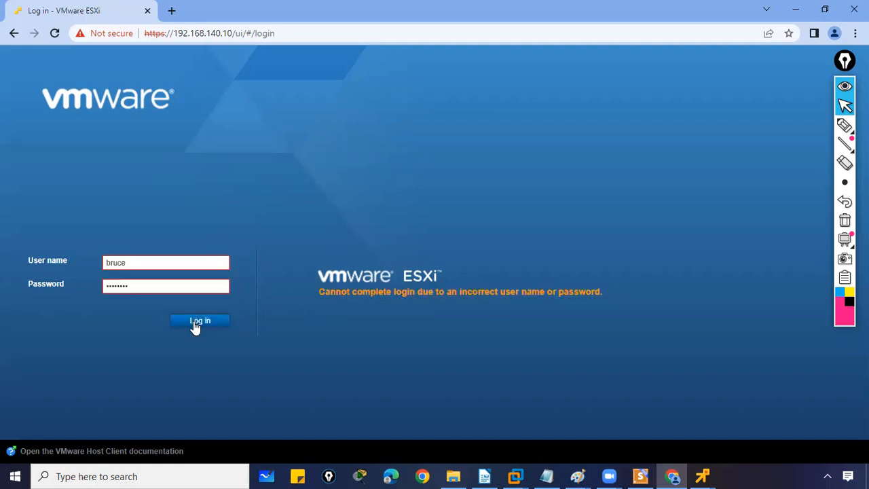
# - Replace the login name with the new administrator user's, enter the account password, and try to log in
pyautogui.doubleClick(140, 262)
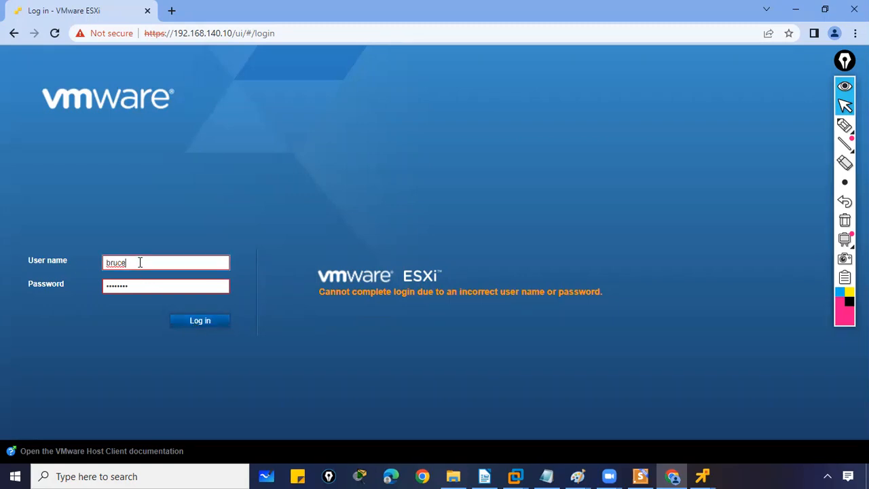
pyautogui.press('BackSpace')
pyautogui.write('bill')
pyautogui.press('Tab')
pyautogui.write('••••••')
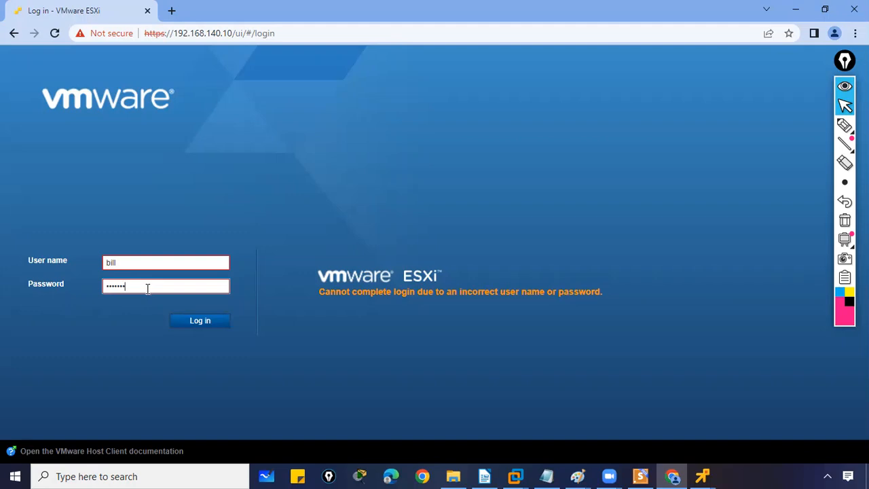
pyautogui.click(188, 323)
# - Log in as root with the account password and open the host's list of users
pyautogui.doubleClick(180, 262)
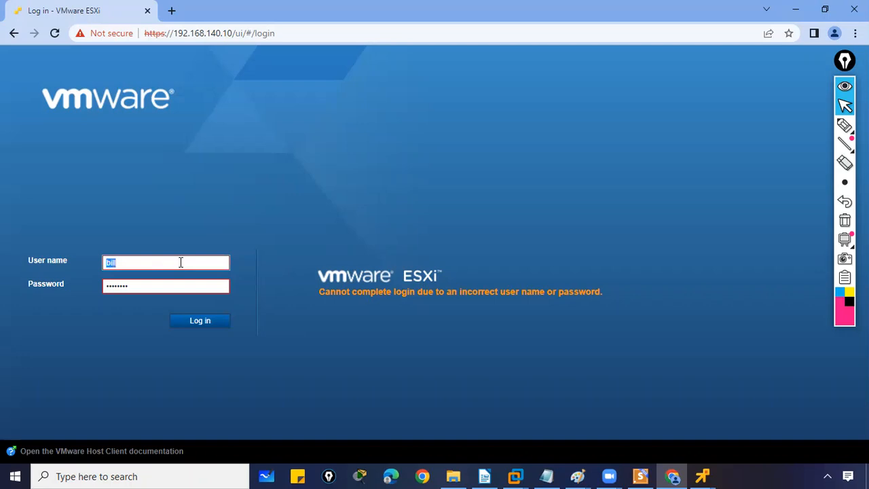
pyautogui.press('BackSpace')
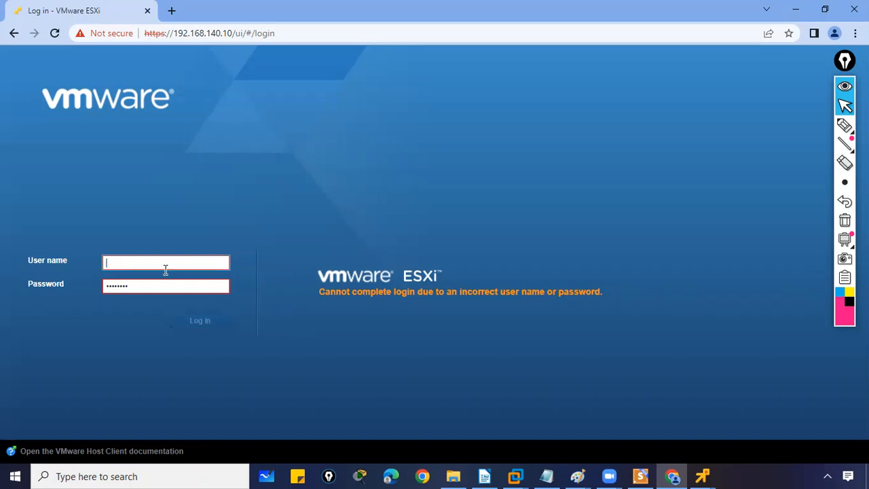
pyautogui.write('root')
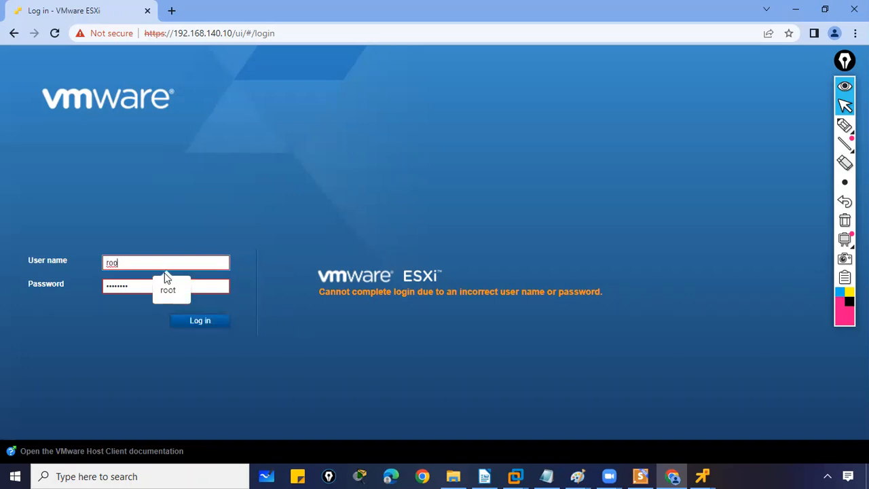
pyautogui.click(172, 288)
pyautogui.press('Tab')
pyautogui.write('********')
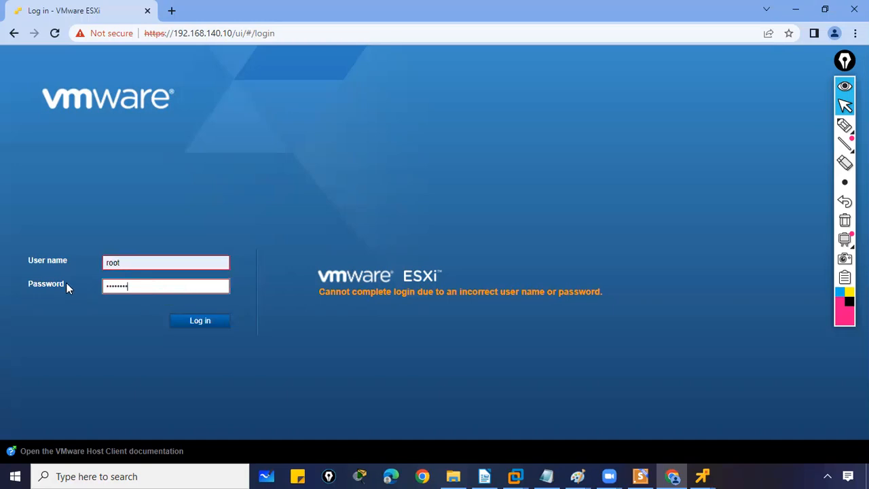
pyautogui.click(199, 322)
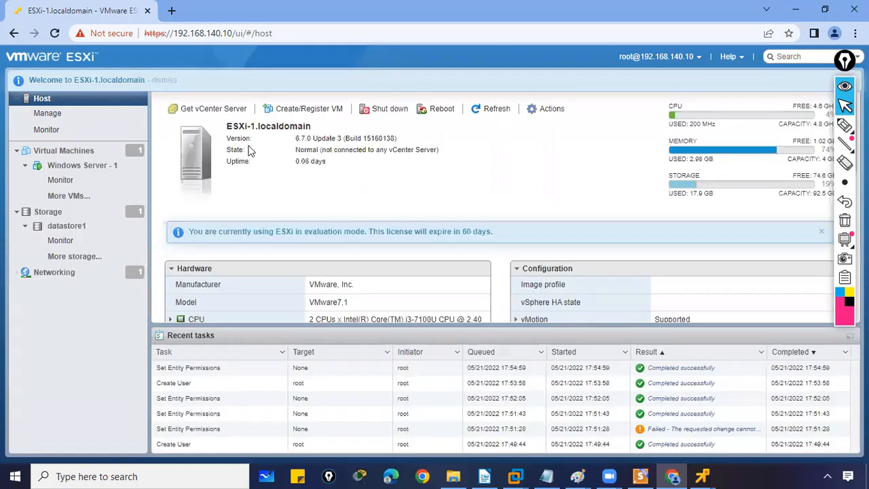
pyautogui.click(47, 114)
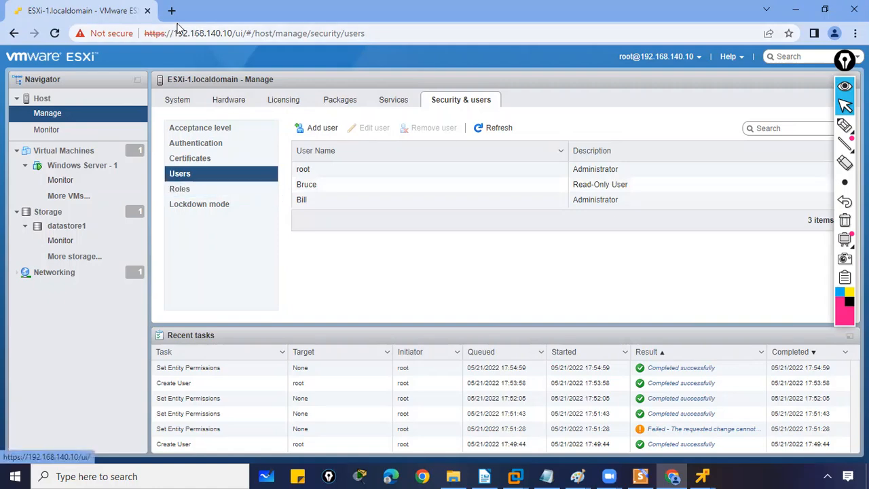
# - Log out of the root session and log in with the read-only user's capitalized name and account password
pyautogui.click(688, 62)
pyautogui.moveTo(623, 120)
pyautogui.click(619, 136)
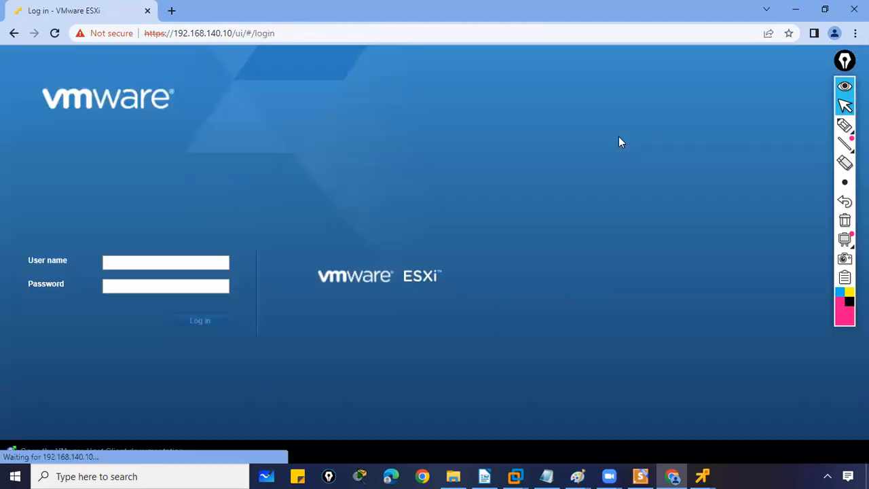
pyautogui.click(184, 263)
pyautogui.click(183, 261)
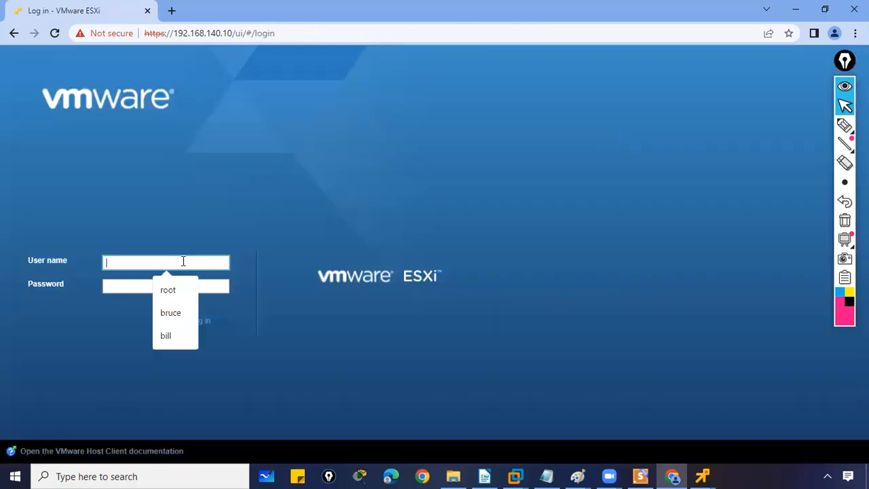
pyautogui.write('Bruce')
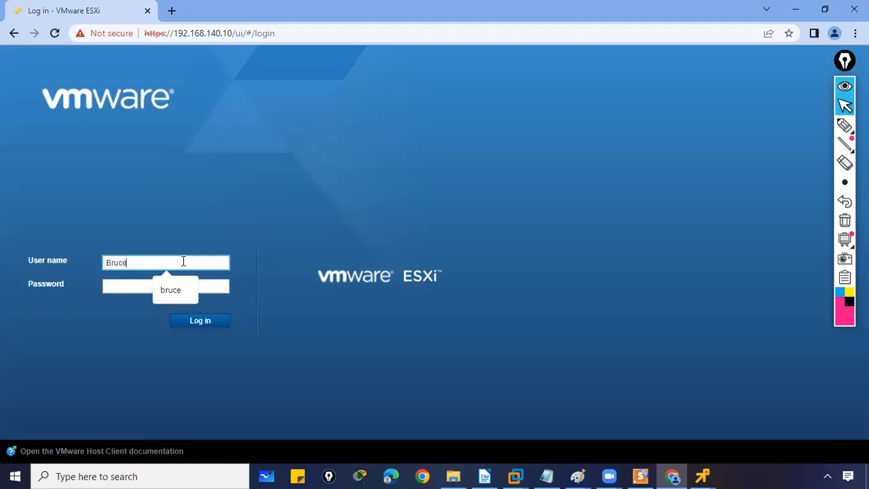
pyautogui.press('Tab')
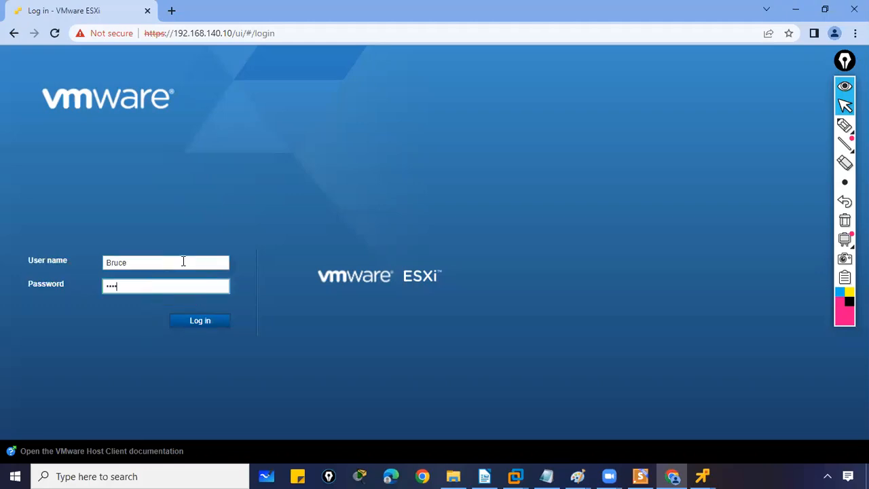
pyautogui.click(195, 316)
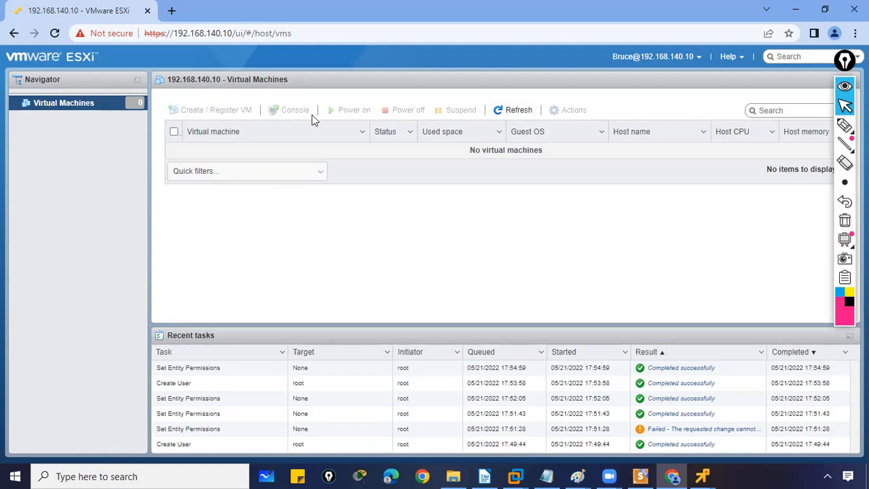
# - Examine the account options and the Virtual Machines actions offered to the read-only user
pyautogui.click(646, 58)
pyautogui.click(514, 252)
pyautogui.rightClick(69, 108)
pyautogui.click(294, 235)
# - Log out of the read-only session and log in with the new administrator user's capitalized name and account password
pyautogui.click(691, 58)
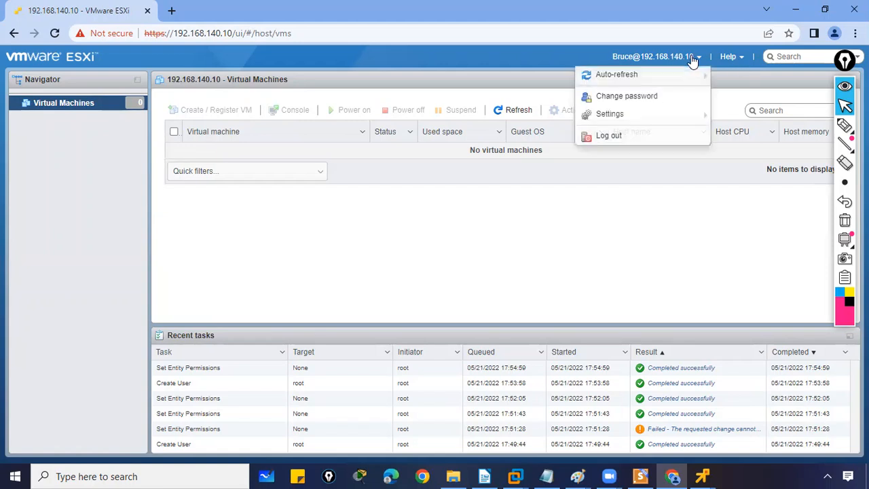
pyautogui.click(629, 135)
pyautogui.click(205, 264)
pyautogui.click(205, 267)
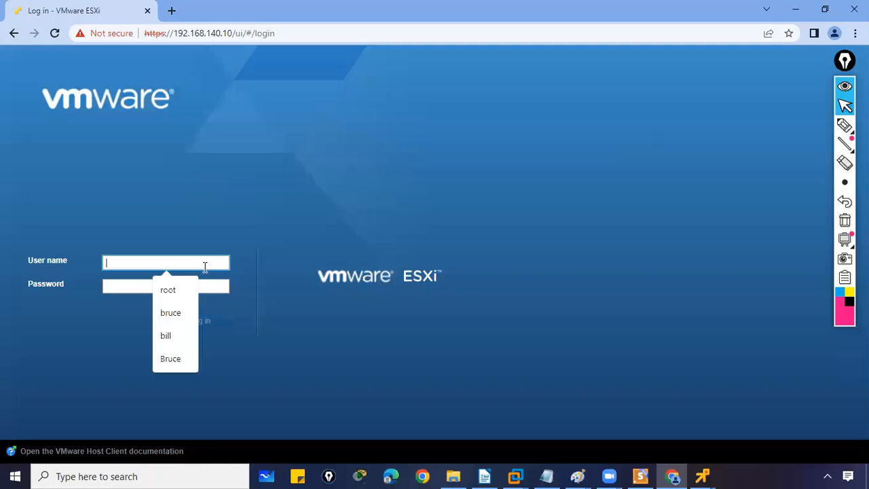
pyautogui.write('Bill')
pyautogui.press('Tab')
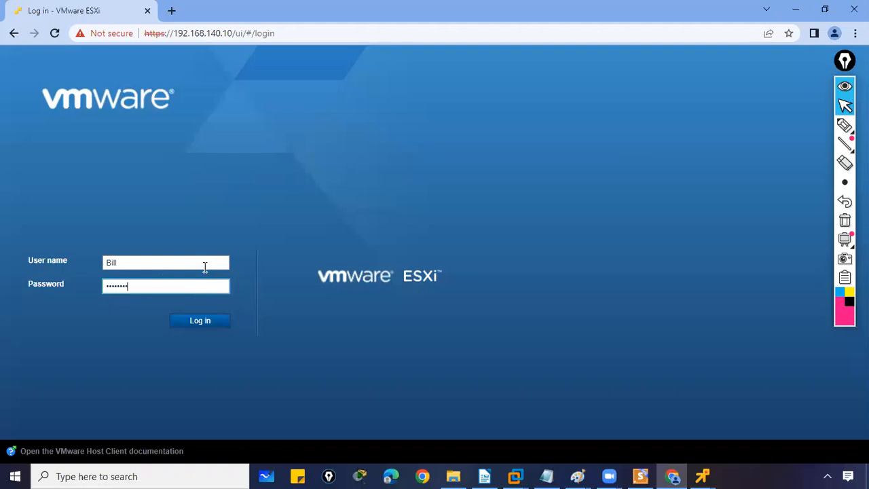
pyautogui.click(203, 321)
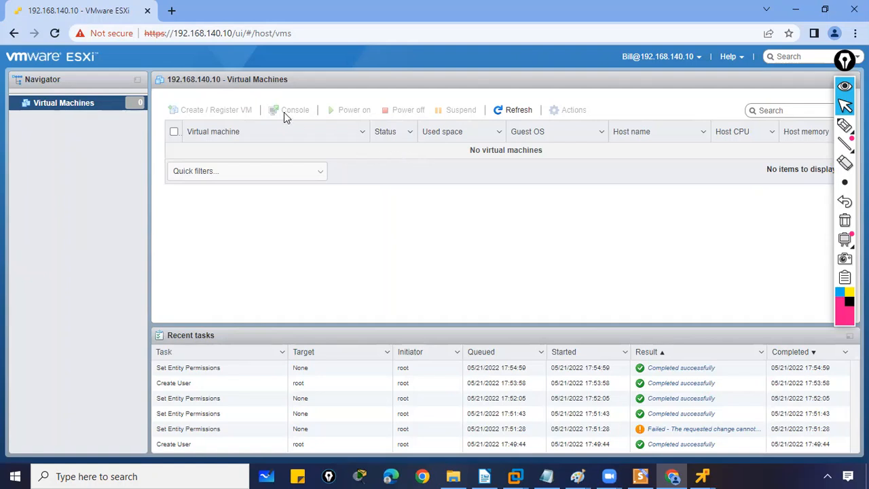
# - Try to create a new virtual machine as the administrator user, select the OVF or OVA deployment option instead, and cancel the wizard
pyautogui.rightClick(89, 107)
pyautogui.click(131, 131)
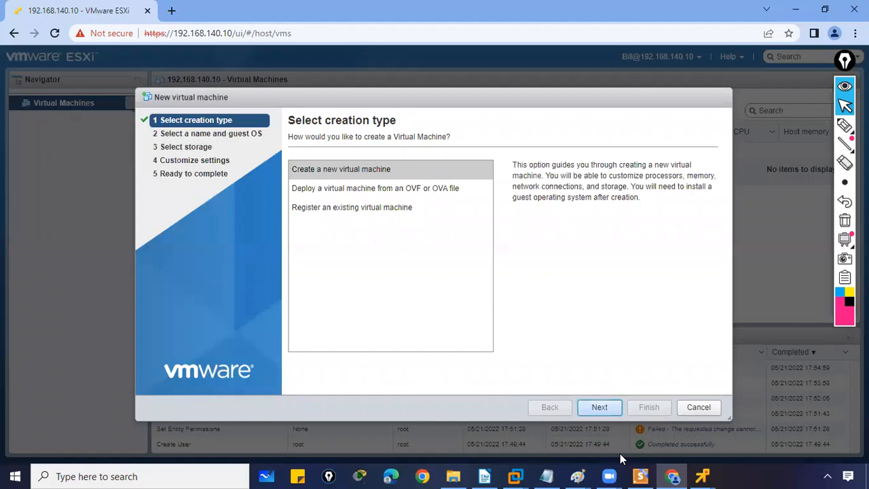
pyautogui.click(382, 175)
pyautogui.click(378, 168)
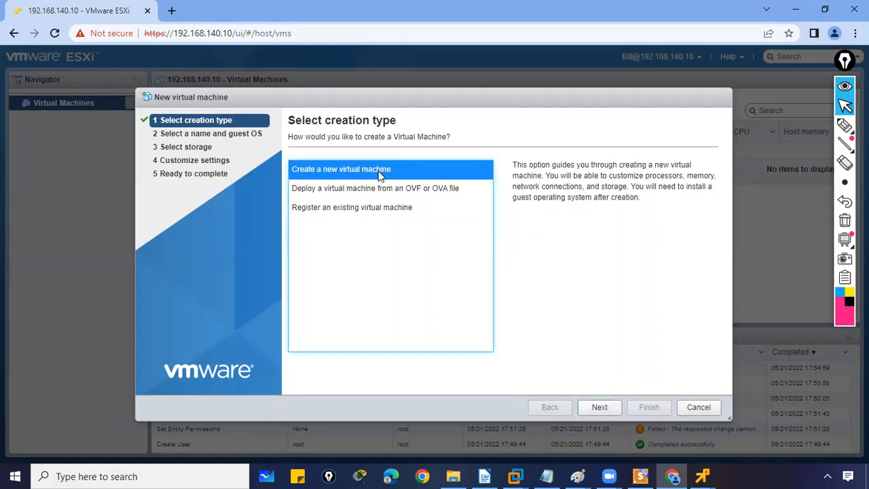
pyautogui.click(606, 410)
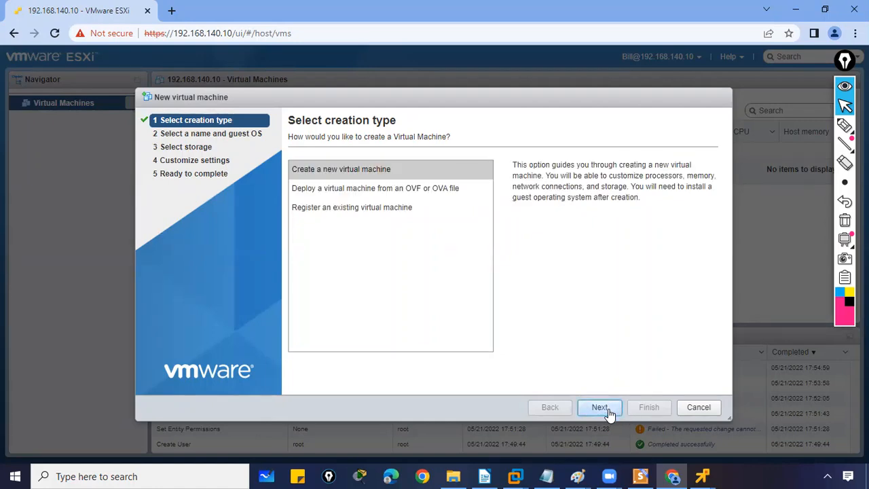
pyautogui.click(609, 411)
pyautogui.moveTo(529, 99); pyautogui.dragTo(514, 79)
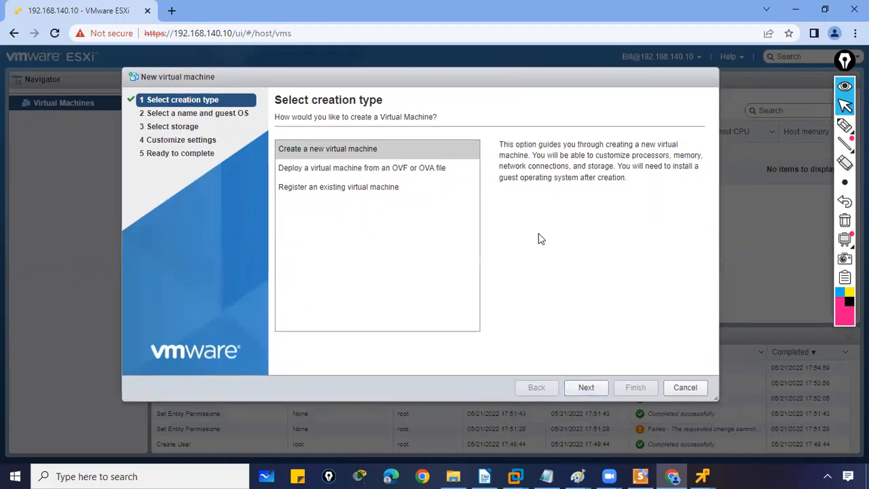
pyautogui.click(585, 388)
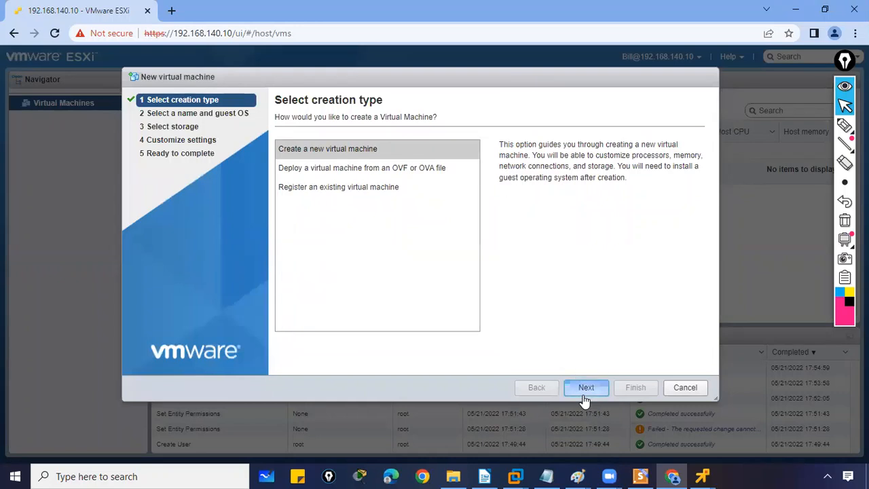
pyautogui.click(335, 167)
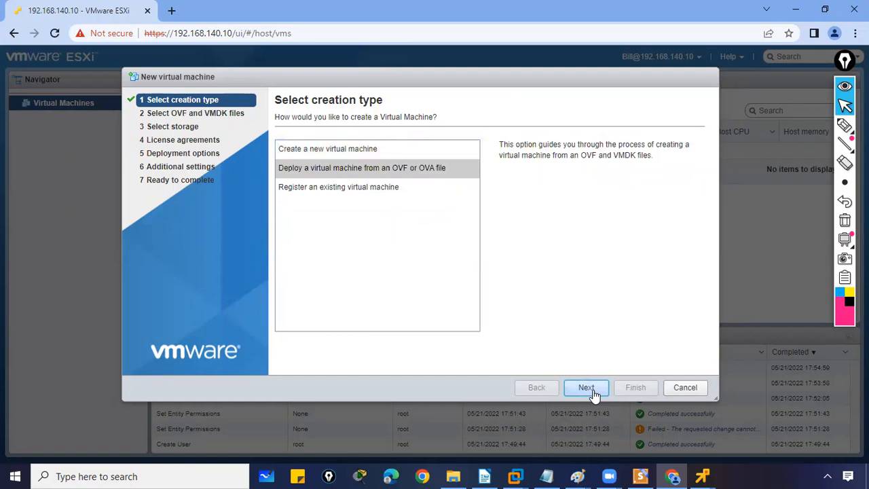
pyautogui.click(683, 388)
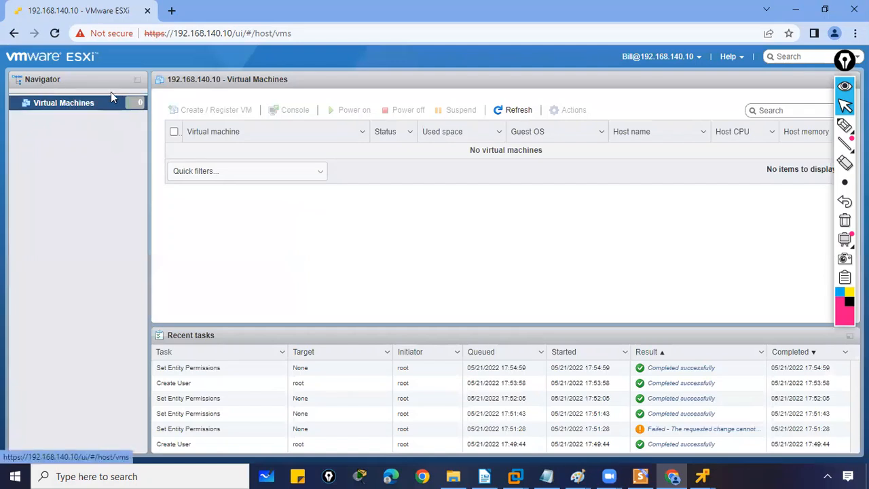
pyautogui.click(174, 133)
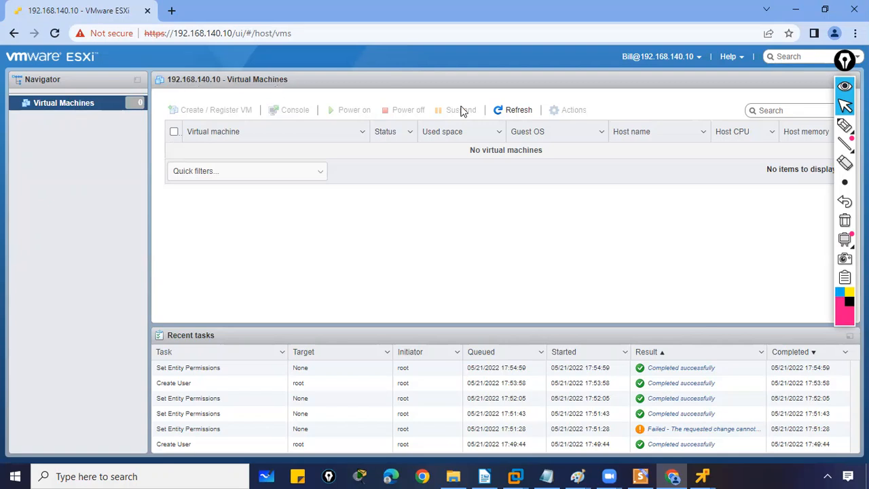
# - Log out of the administrator user's session and log back in as root with the account password
pyautogui.click(696, 57)
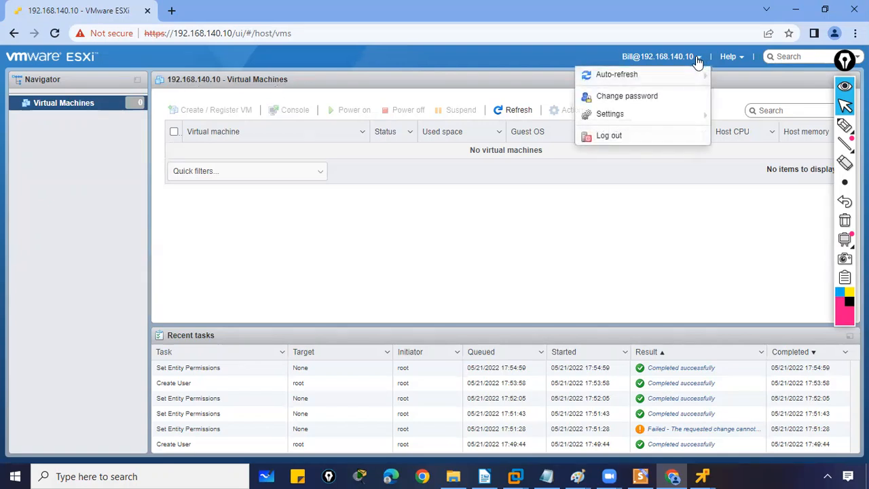
pyautogui.click(616, 136)
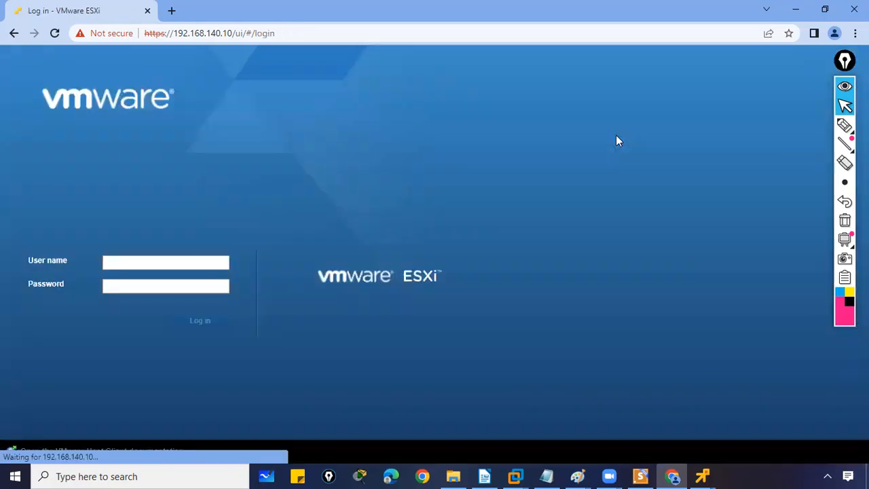
pyautogui.click(155, 263)
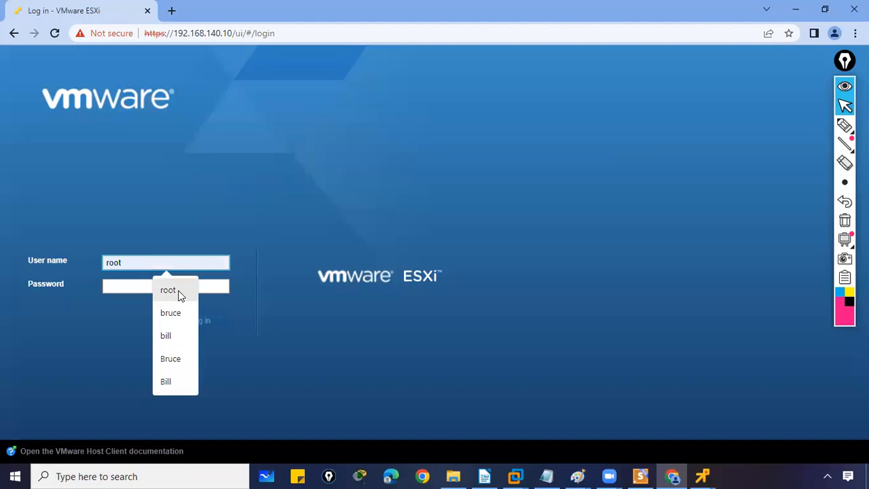
pyautogui.click(180, 292)
pyautogui.click(138, 287)
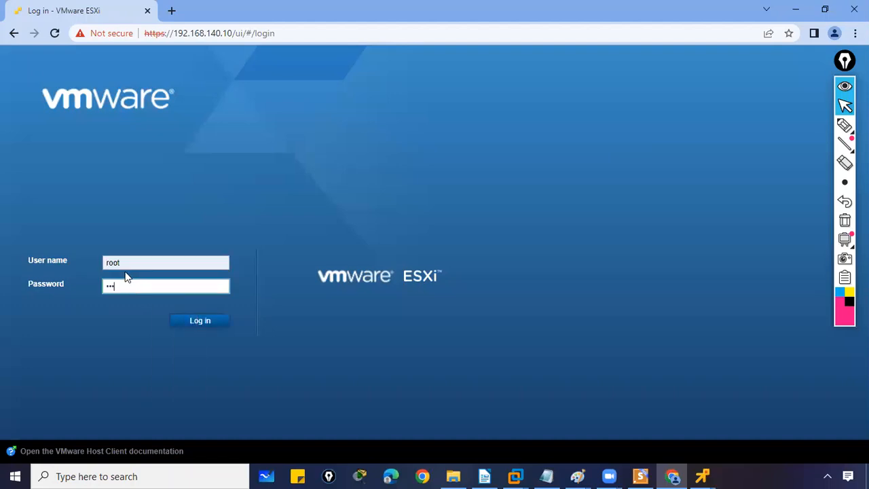
pyautogui.press('Return')
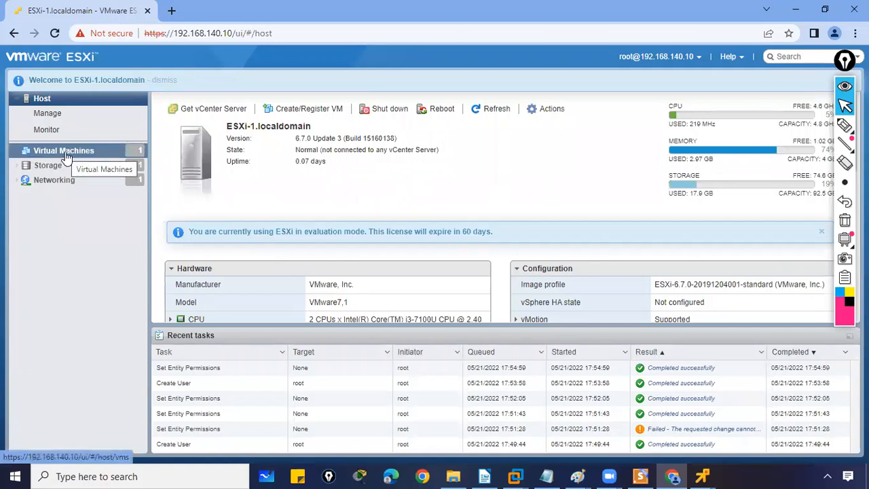
# - Reassign the Administrator role to the new administrator user on the host, with Propagate to all children and Add as group enabled
pyautogui.click(41, 98)
pyautogui.rightClick(41, 98)
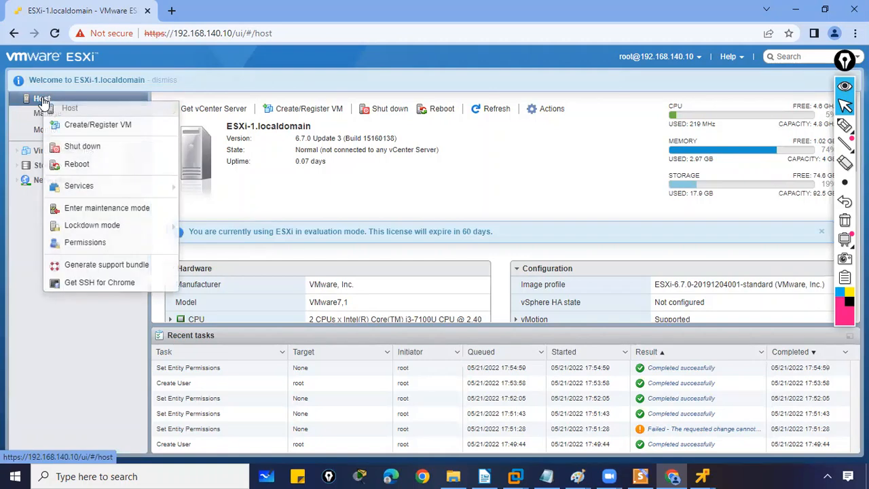
pyautogui.click(85, 243)
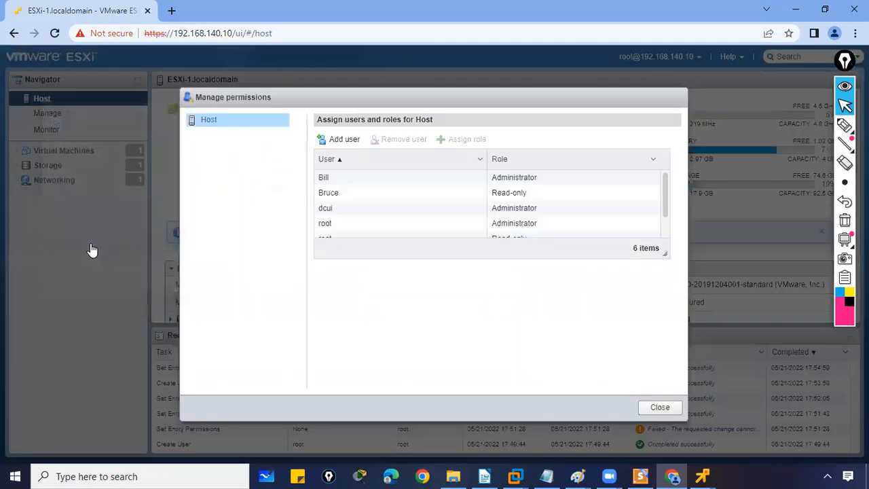
pyautogui.click(367, 182)
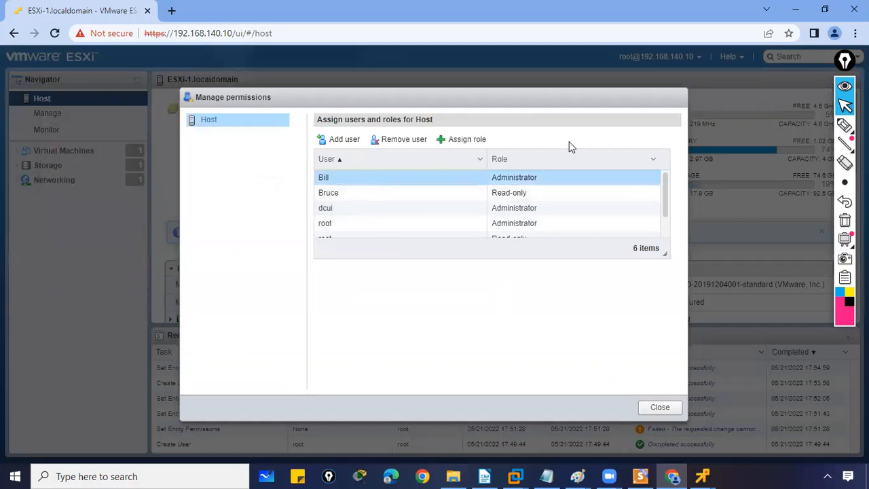
pyautogui.moveTo(669, 214); pyautogui.dragTo(665, 181)
pyautogui.click(461, 141)
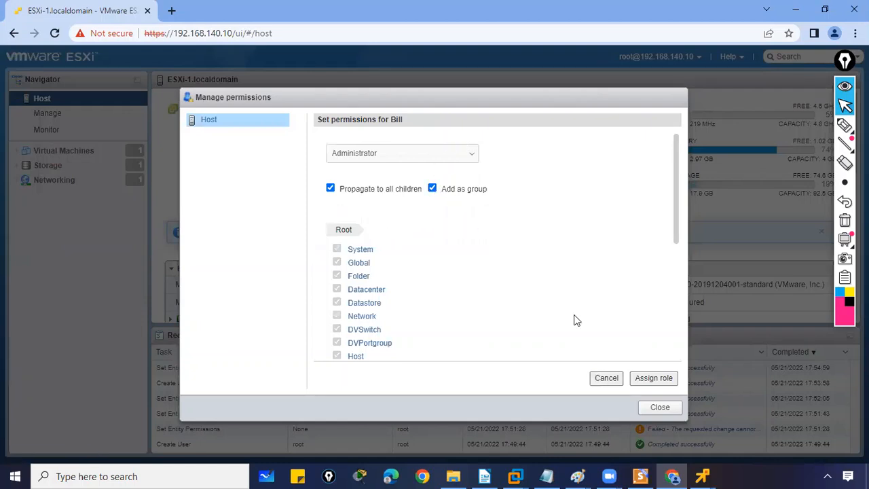
pyautogui.click(651, 382)
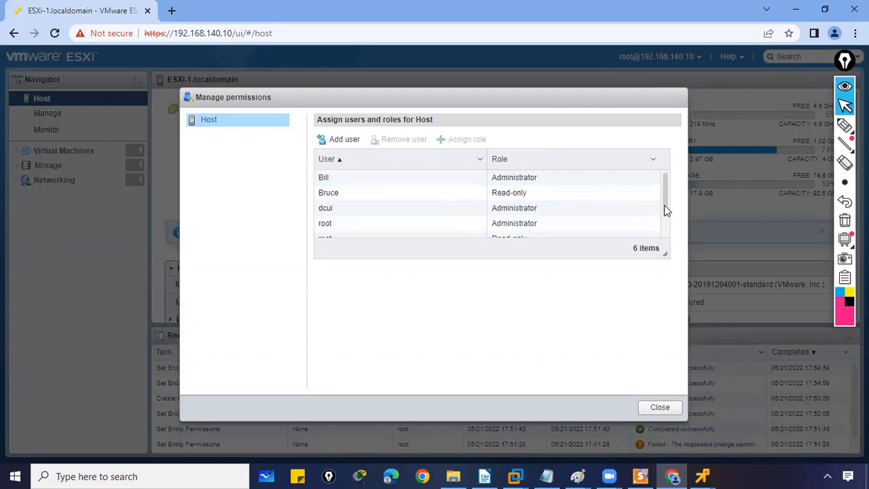
pyautogui.scroll(-2, 663, 210)
pyautogui.click(659, 408)
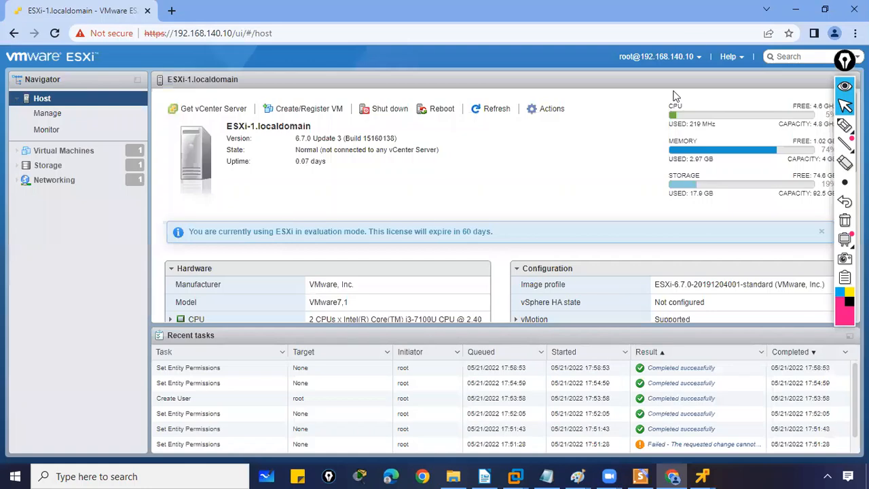
# - Log out of the root session and log in with the new administrator user's capitalized name and account password
pyautogui.click(695, 57)
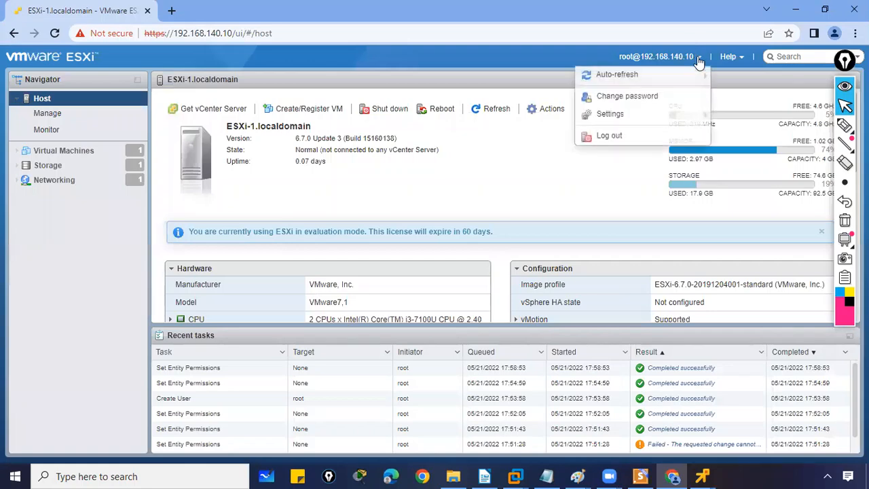
pyautogui.click(615, 136)
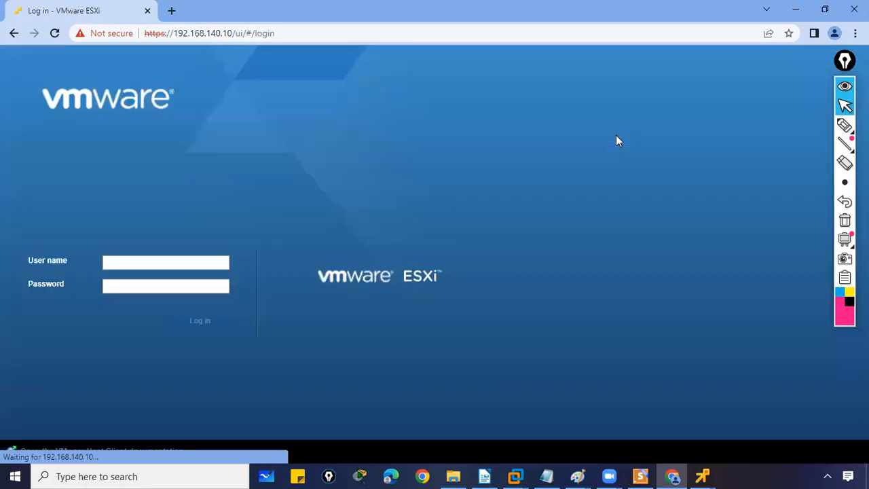
pyautogui.click(192, 262)
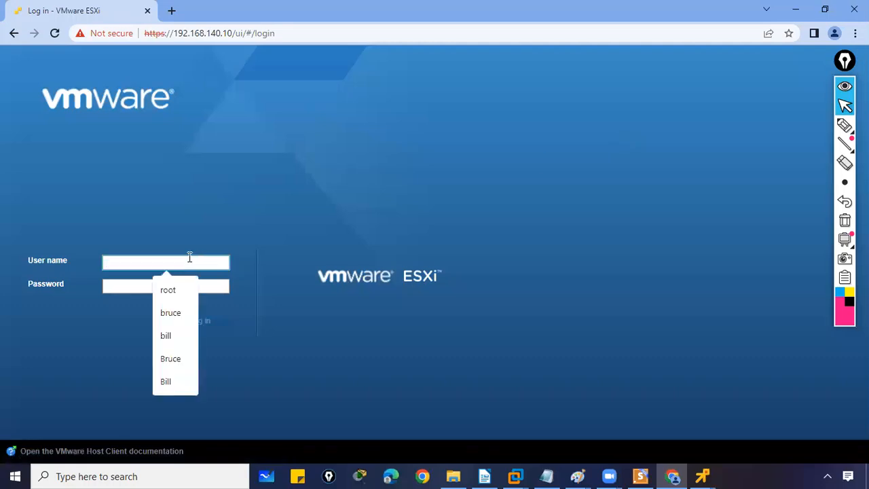
pyautogui.write('Bill')
pyautogui.press('Tab')
pyautogui.write('p')
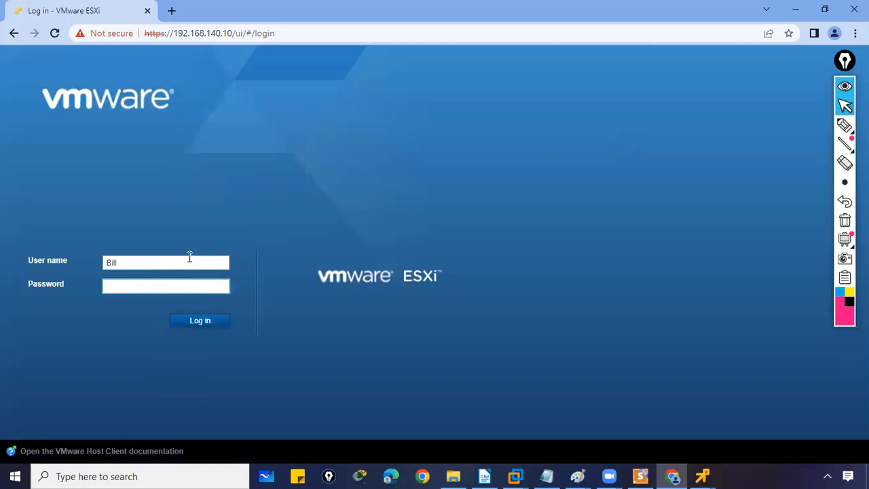
pyautogui.press('Return')
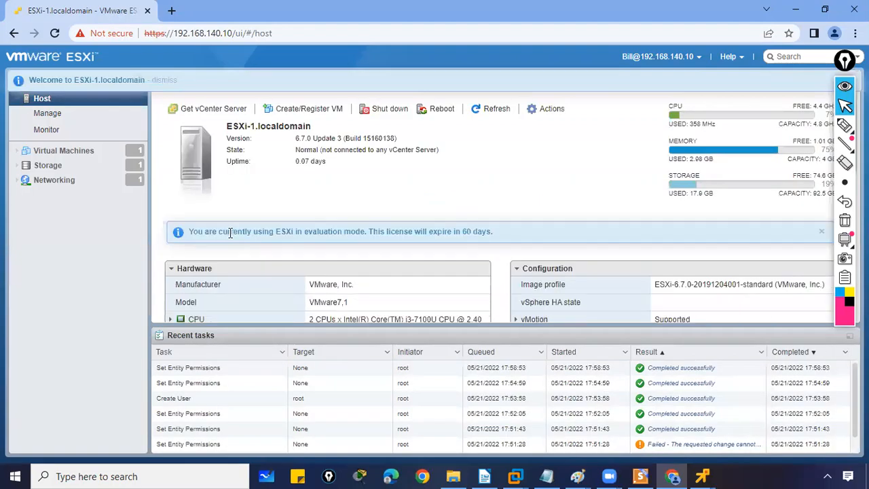
# - Start creating a new virtual machine as the administrator user and proceed to the name and guest OS settings
pyautogui.click(296, 110)
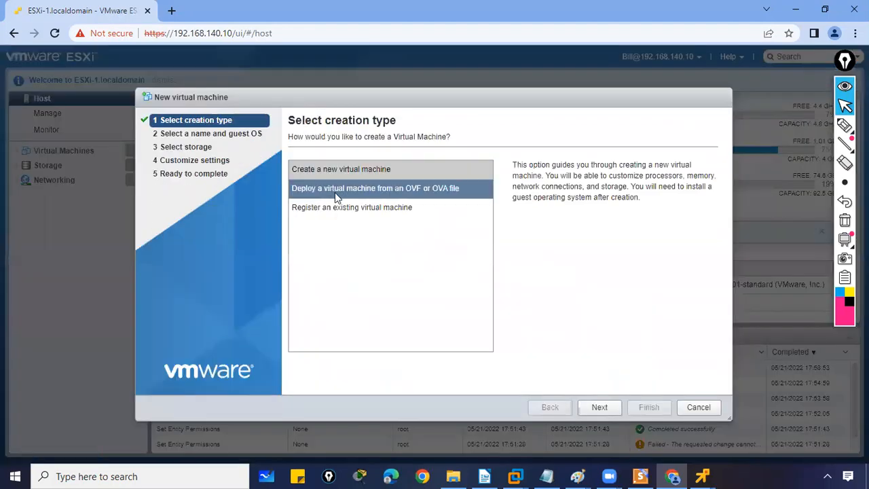
pyautogui.click(336, 171)
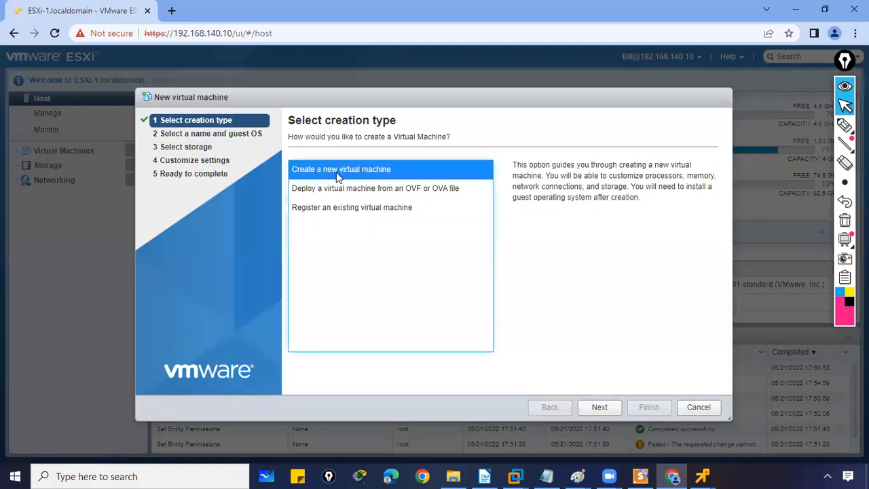
pyautogui.click(601, 408)
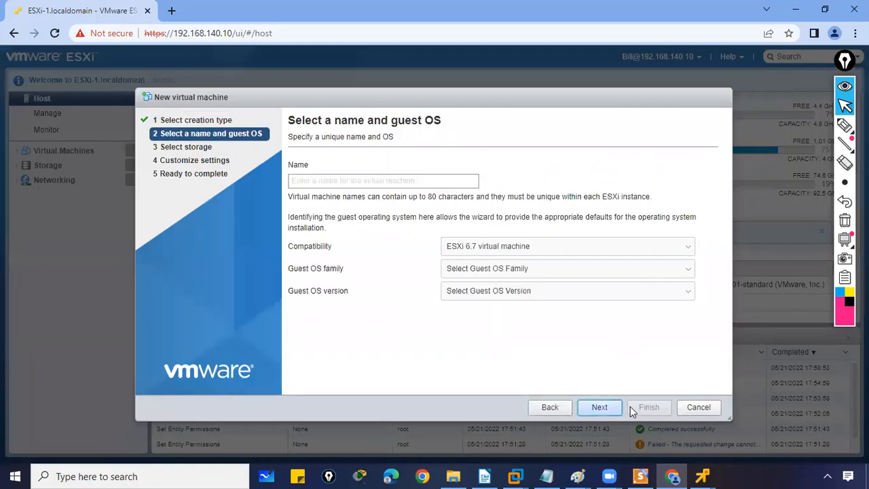